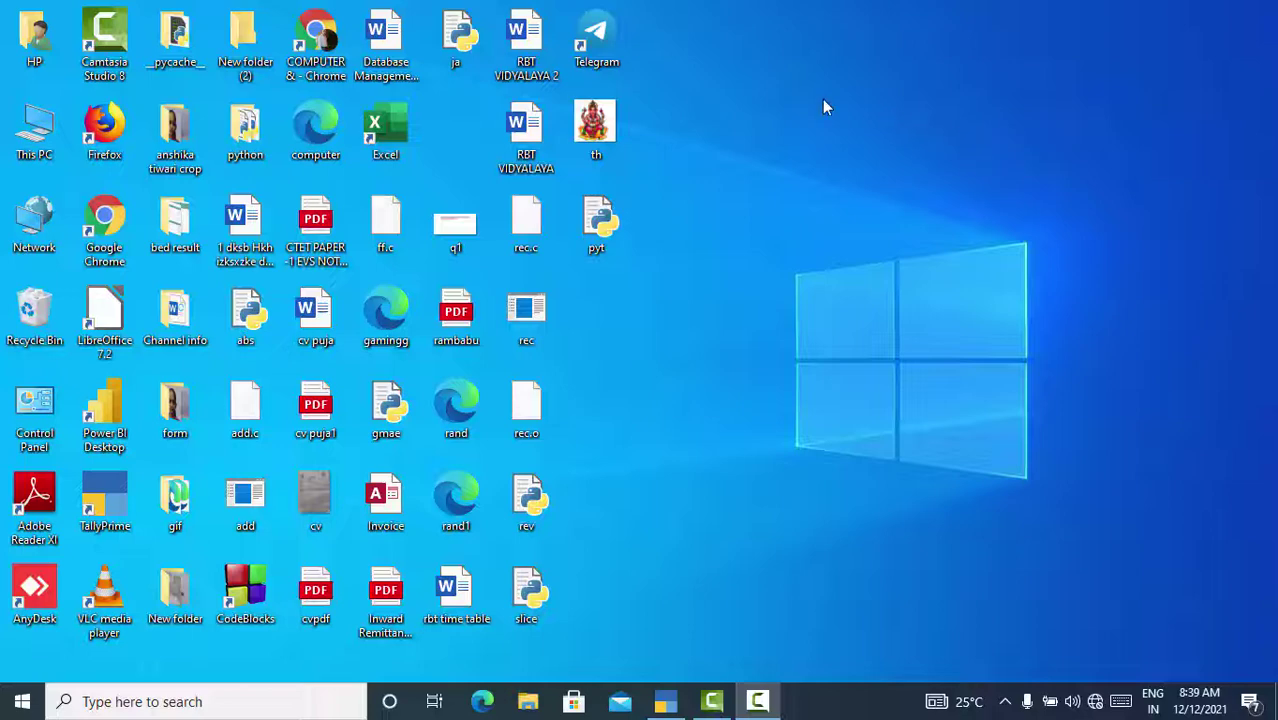
# - Refresh the Windows desktop three times, then bring up TallyPrime's Gateway of Tally
pyautogui.rightClick(822, 99)
pyautogui.click(868, 156)
pyautogui.rightClick(833, 127)
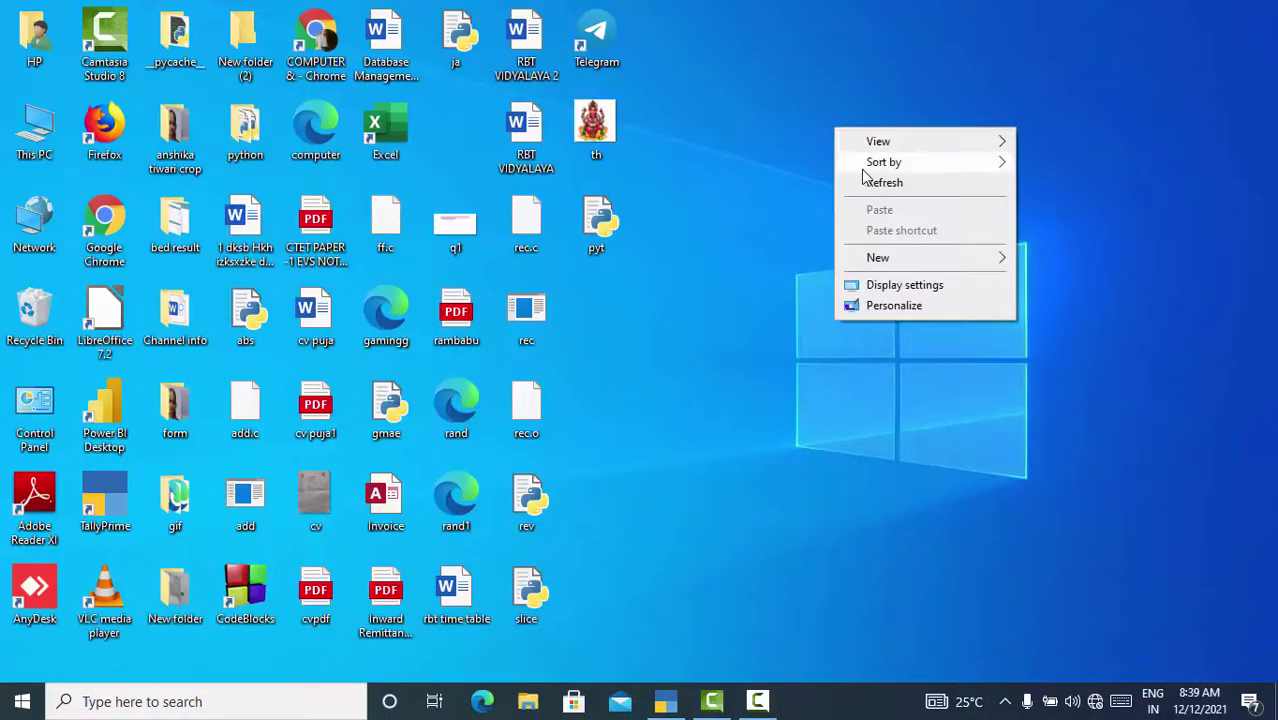
pyautogui.click(862, 180)
pyautogui.rightClick(810, 114)
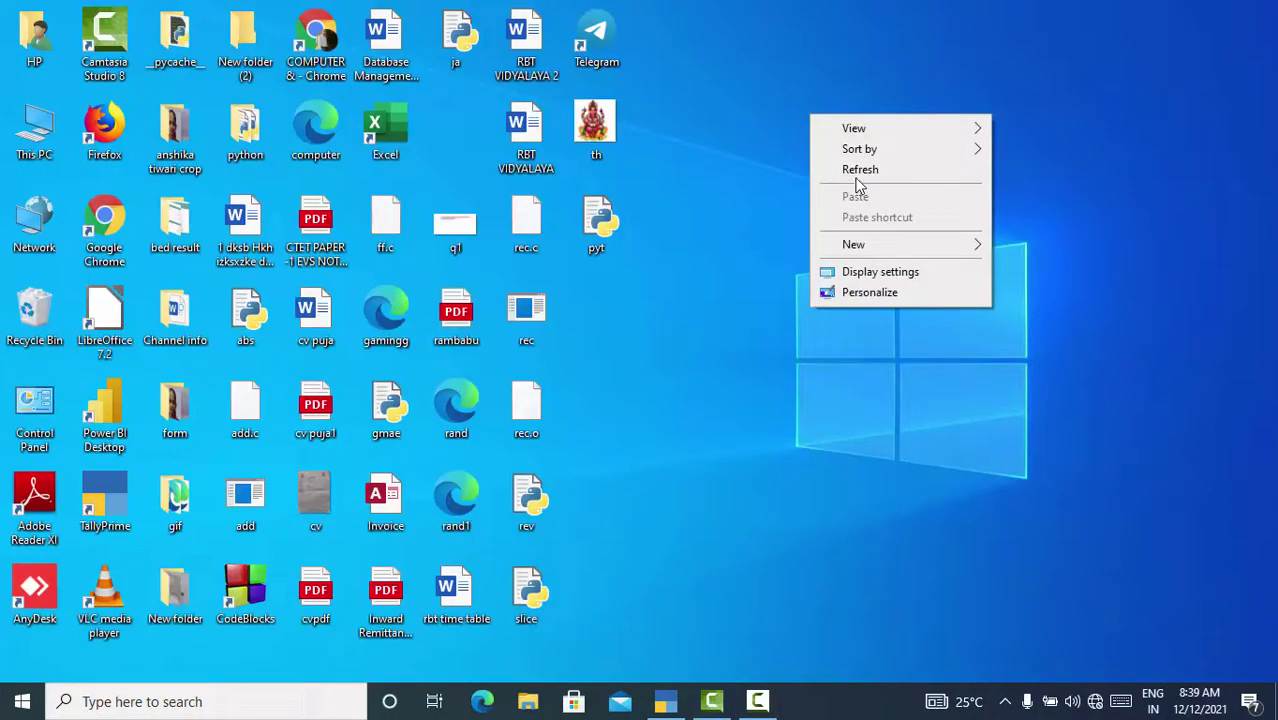
pyautogui.click(856, 172)
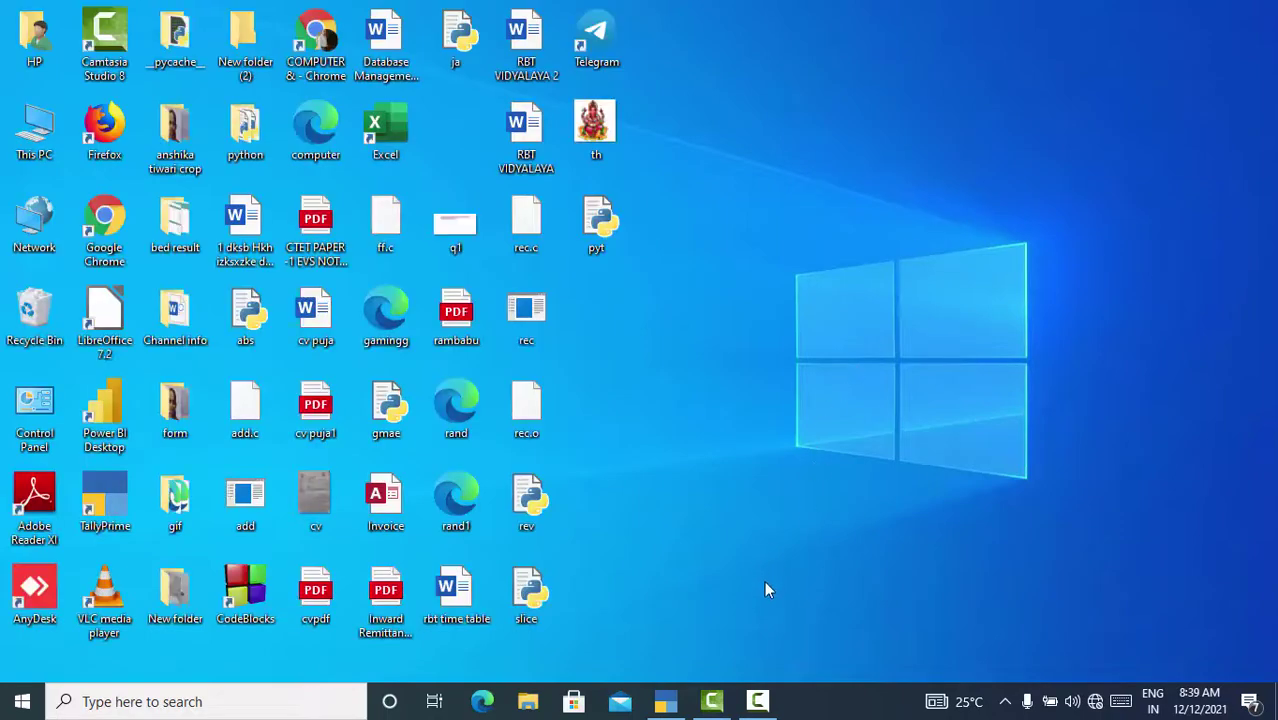
pyautogui.click(665, 701)
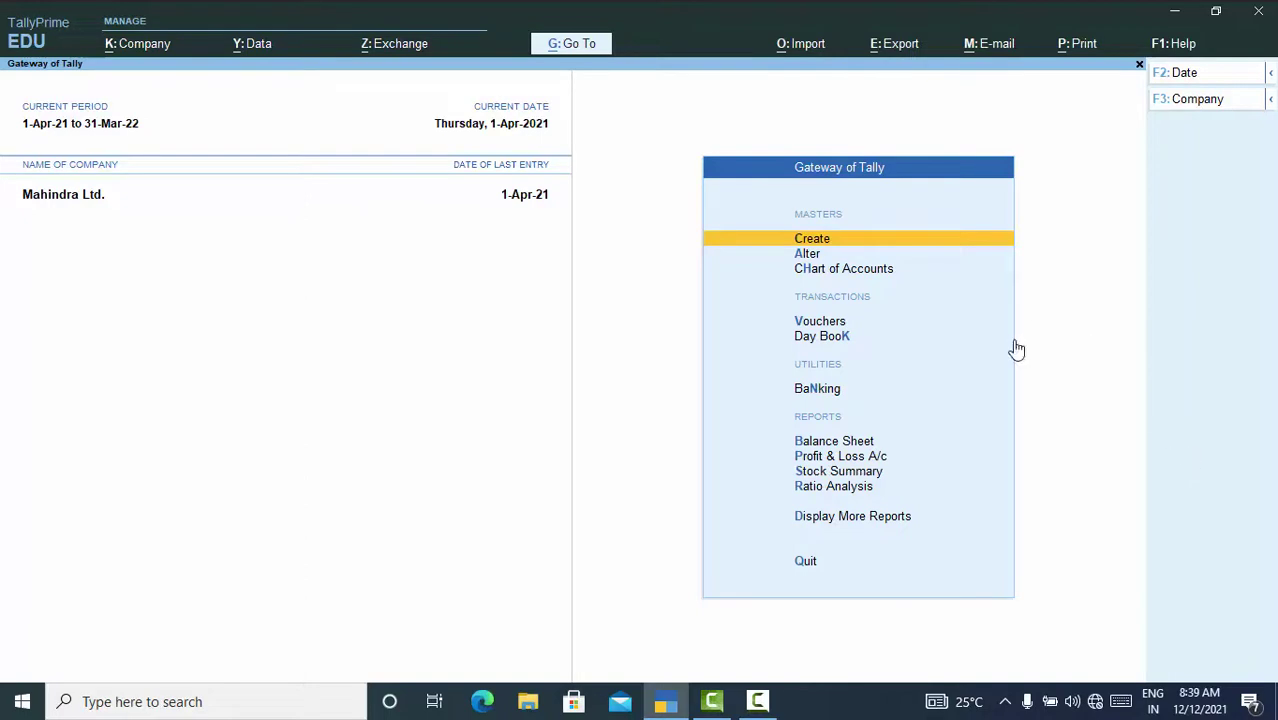
# - Open voucher entry and switch the voucher type to Sales, giving Sales voucher No. 1
pyautogui.click(826, 325)
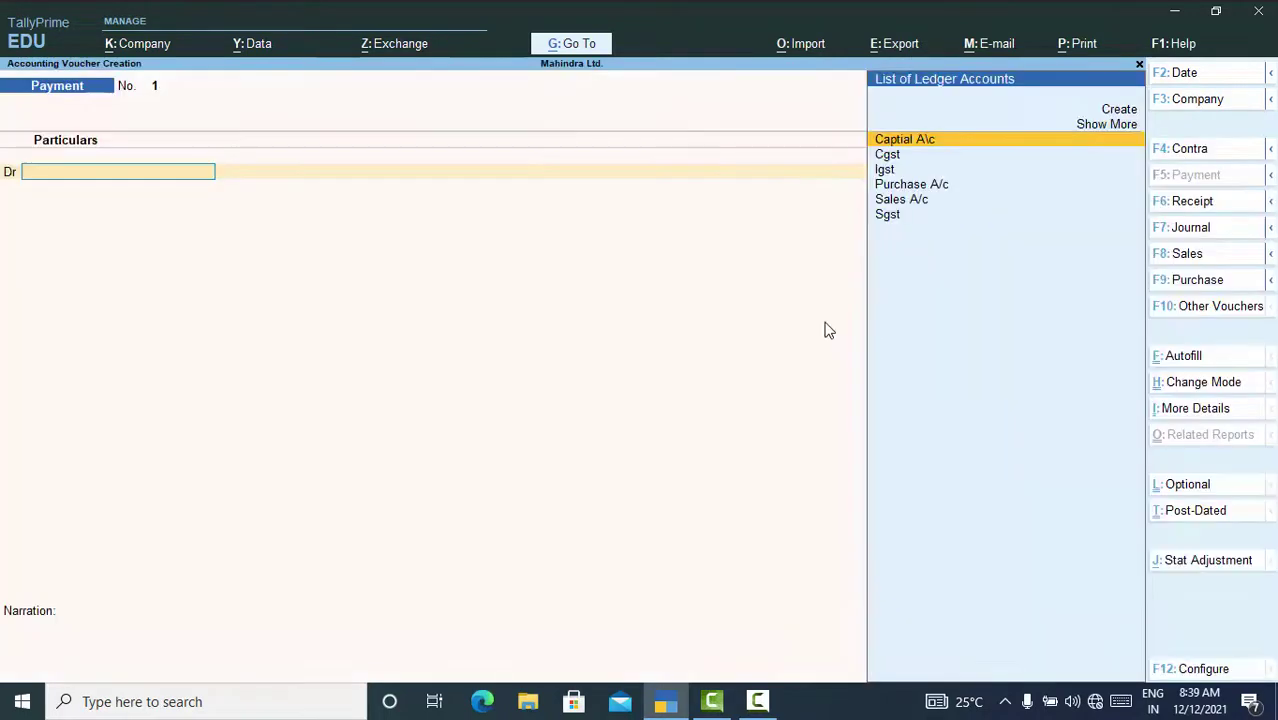
pyautogui.click(1188, 257)
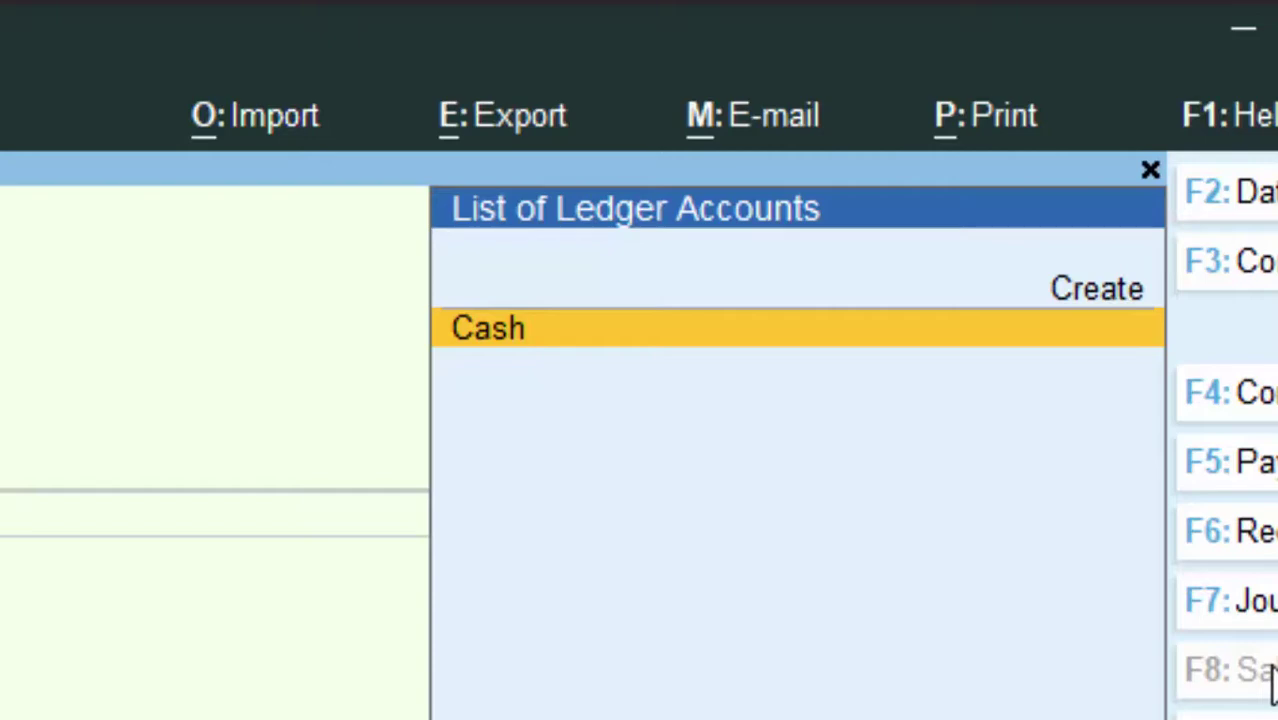
# - Create the customer's ledger under Sundry Debtors, keeping default bill-wise, address and GST settings
pyautogui.press('Up')
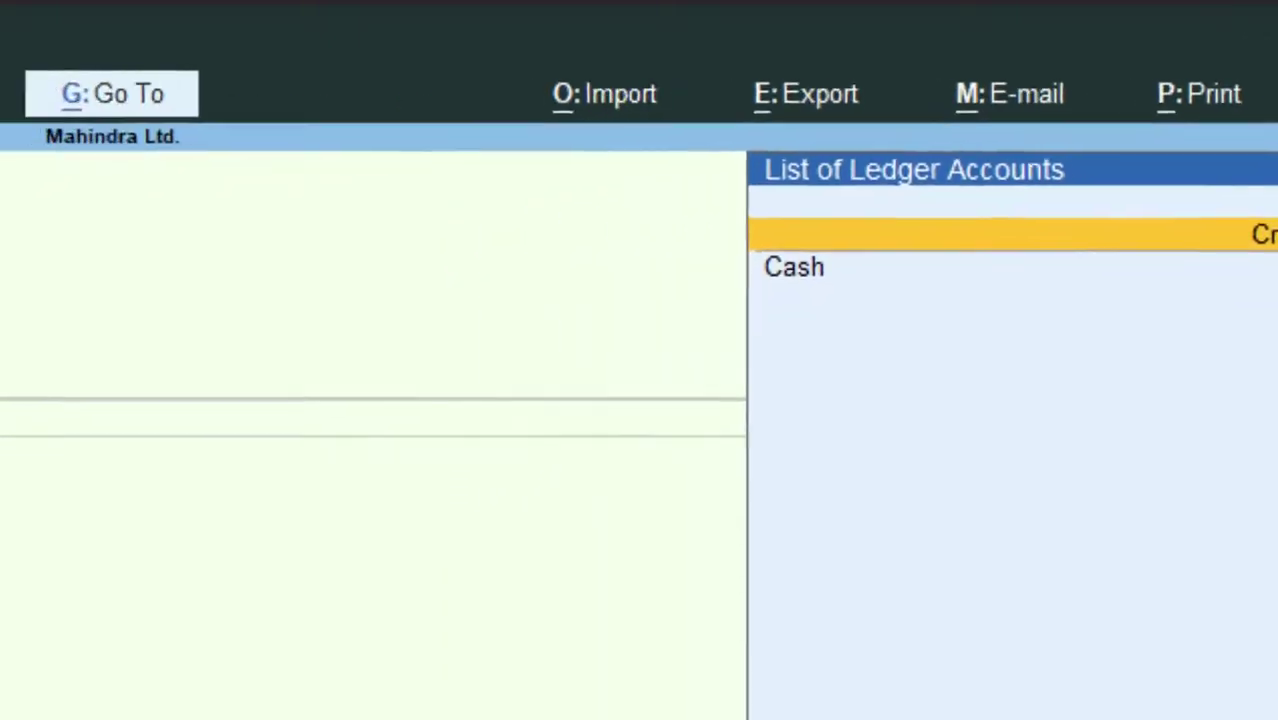
pyautogui.press('Return')
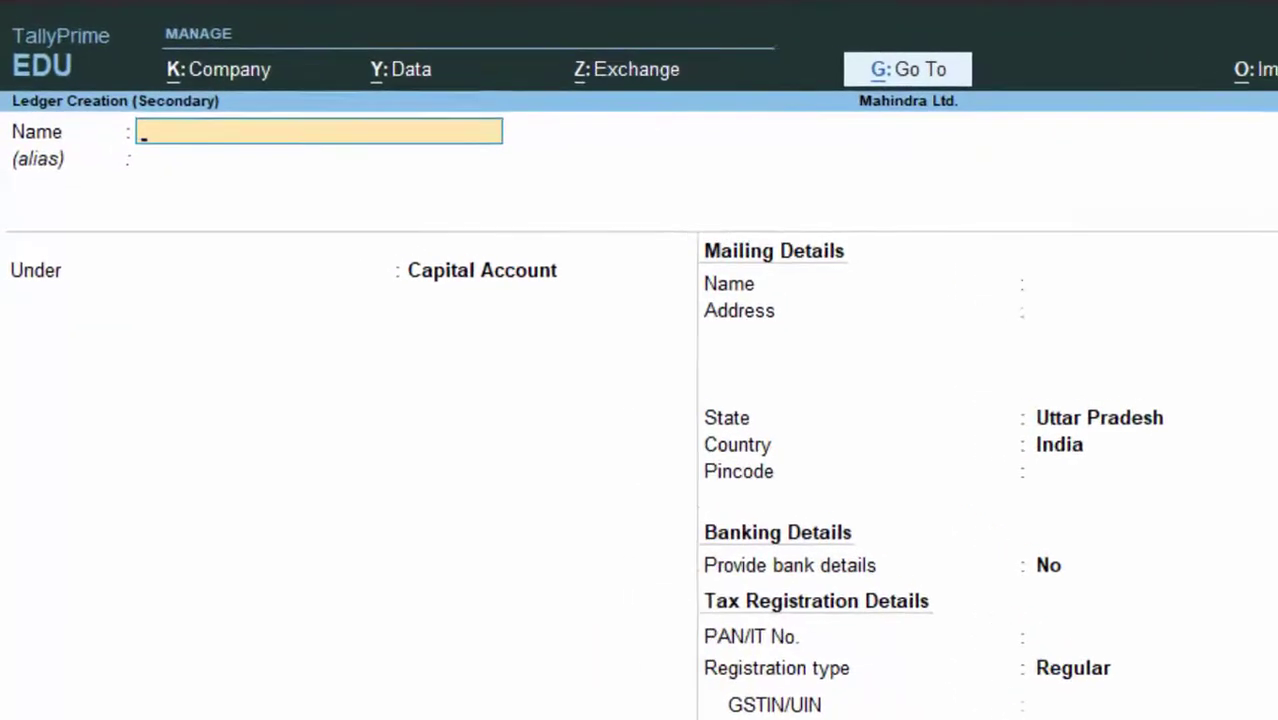
pyautogui.write('Rites')
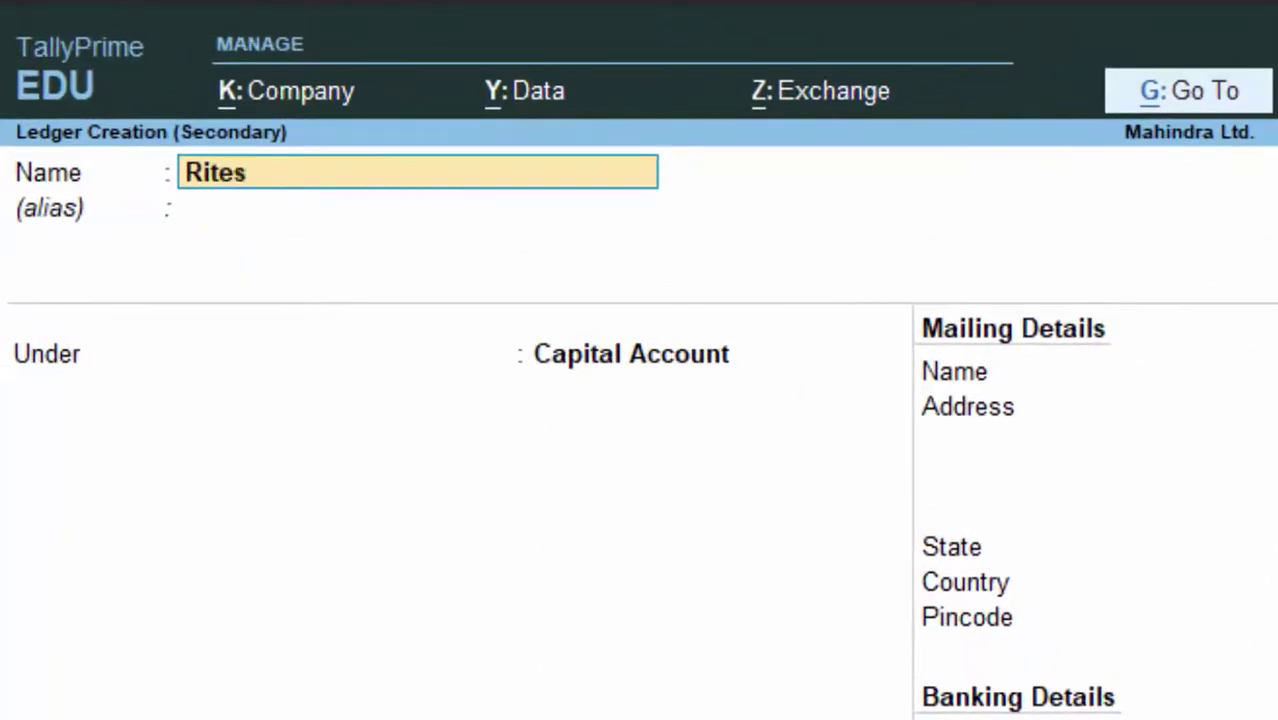
pyautogui.write('h D')
pyautogui.press('Return')
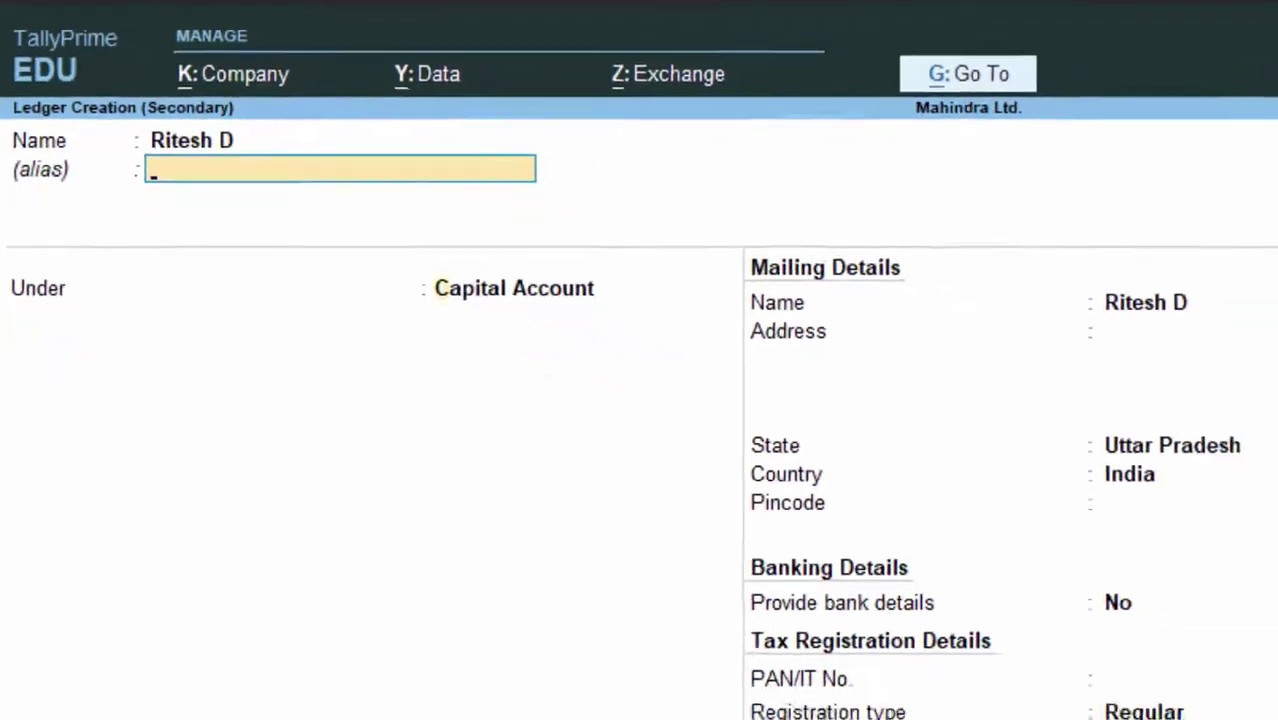
pyautogui.press('Return')
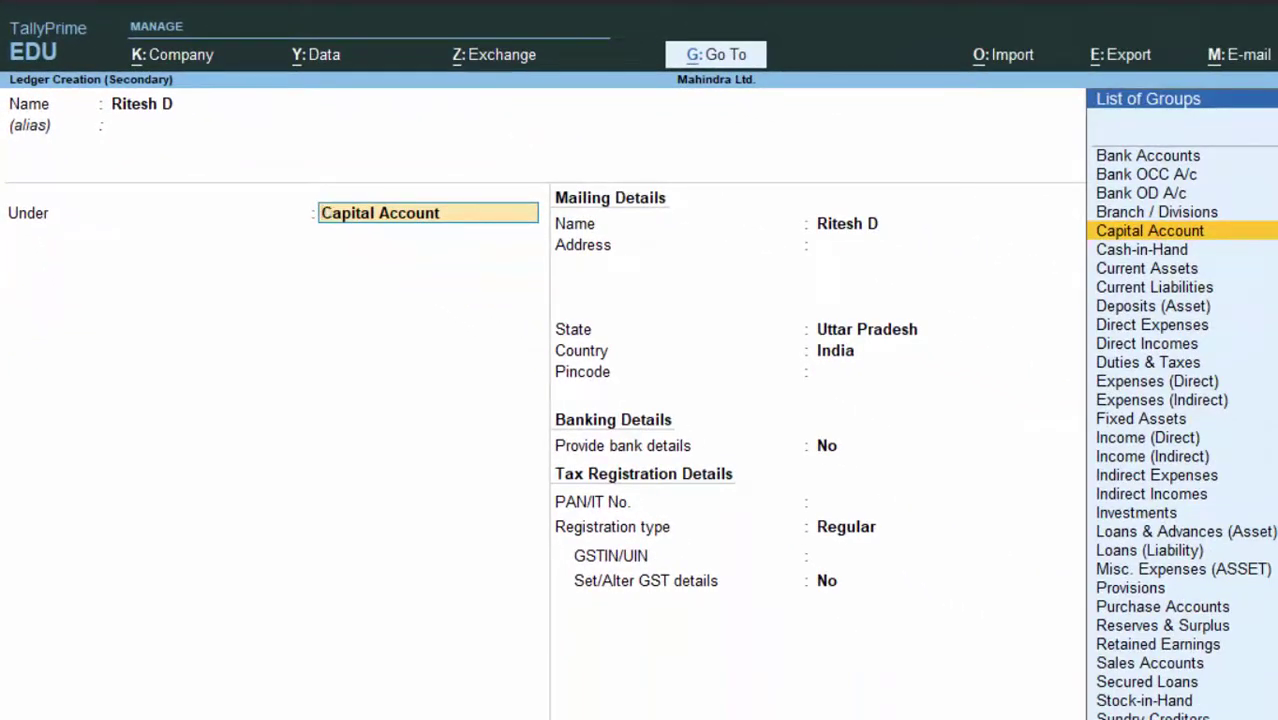
pyautogui.write('S')
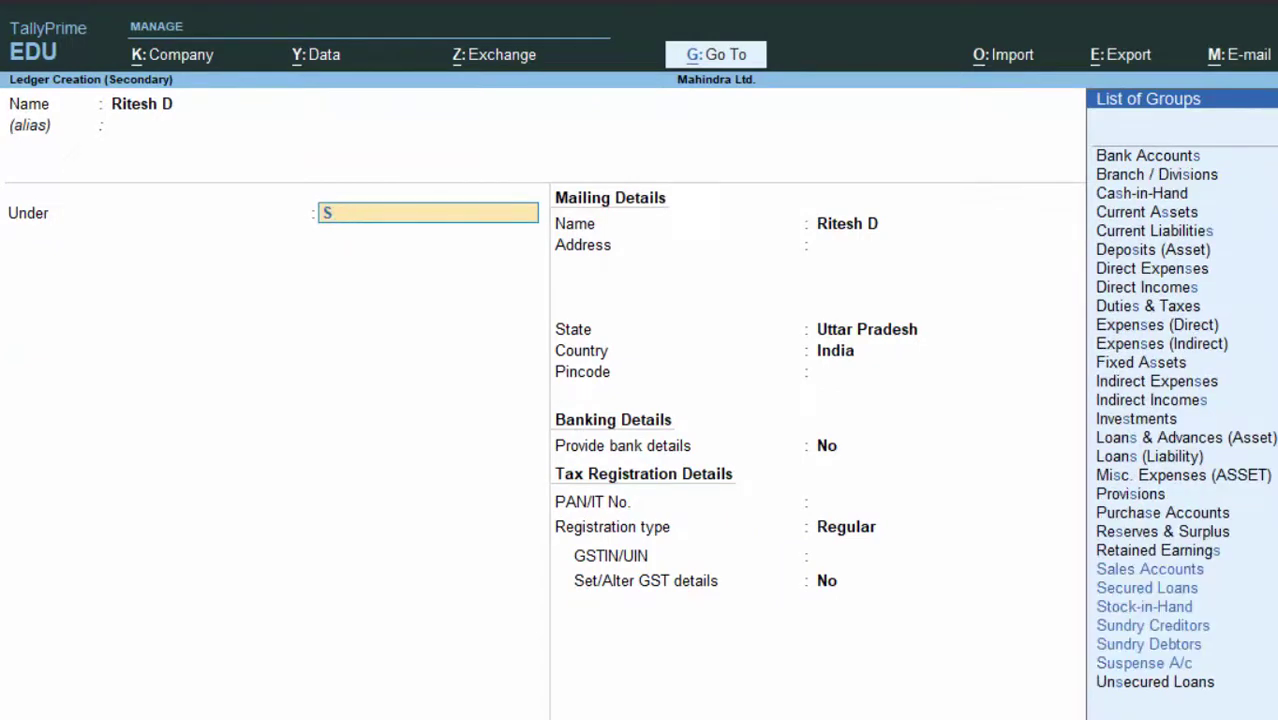
pyautogui.press('Down')
pyautogui.press('Down')
pyautogui.press('Down')
pyautogui.press('Down')
pyautogui.press('Down')
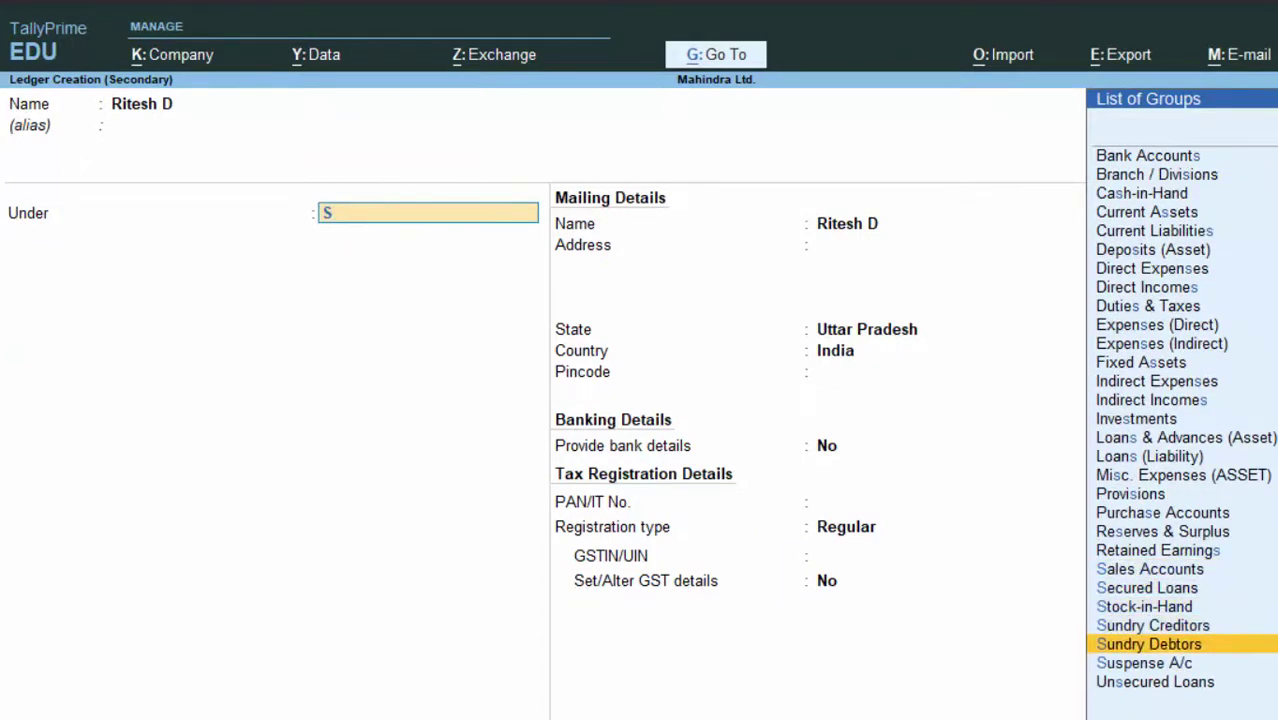
pyautogui.press('Return')
pyautogui.press('Return')
pyautogui.press('Return')
pyautogui.press('Return')
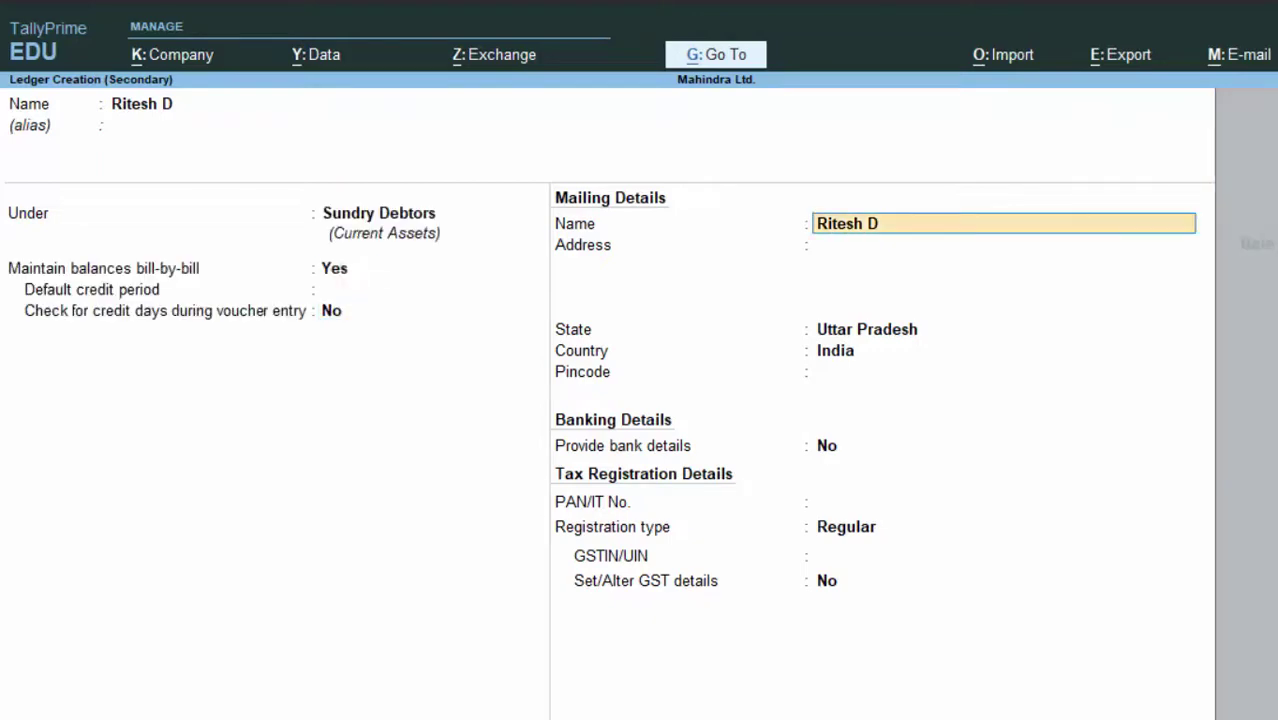
pyautogui.press('Return')
pyautogui.press('Return')
pyautogui.press('Return')
pyautogui.press('Return')
pyautogui.press('Return')
pyautogui.press('Return')
pyautogui.press('Return')
pyautogui.press('Return')
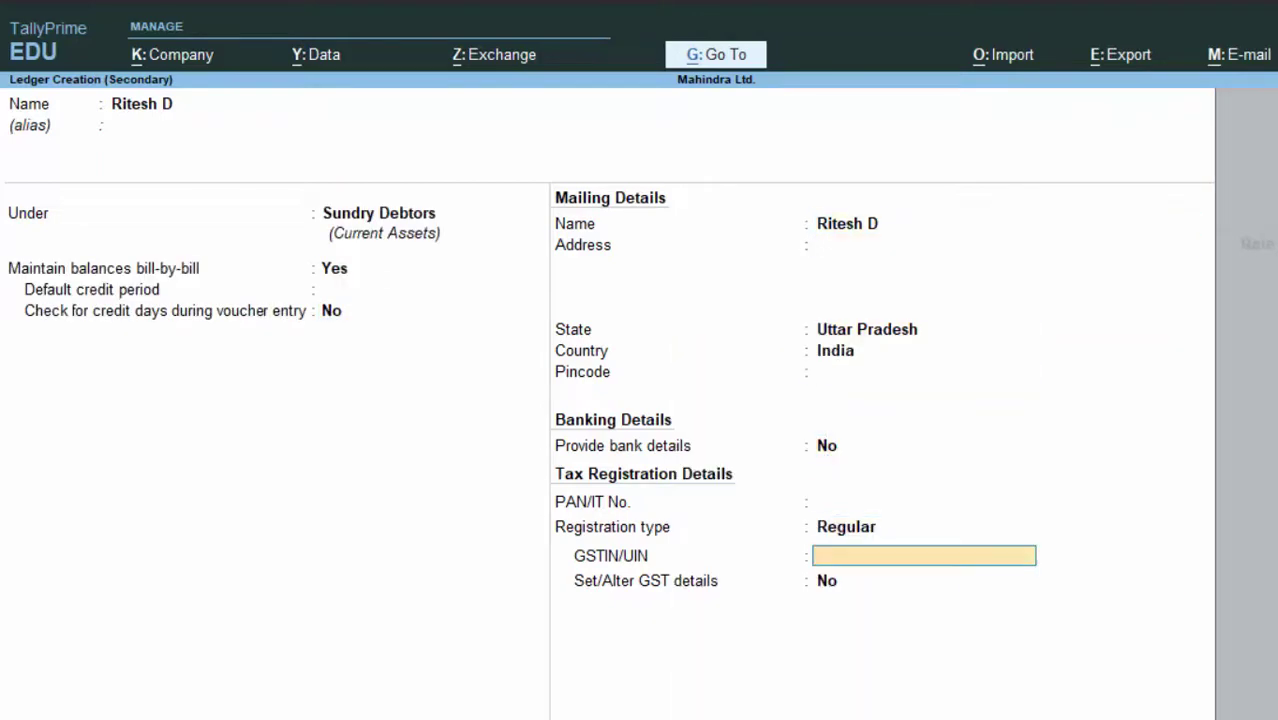
pyautogui.press('Return')
pyautogui.press('Return')
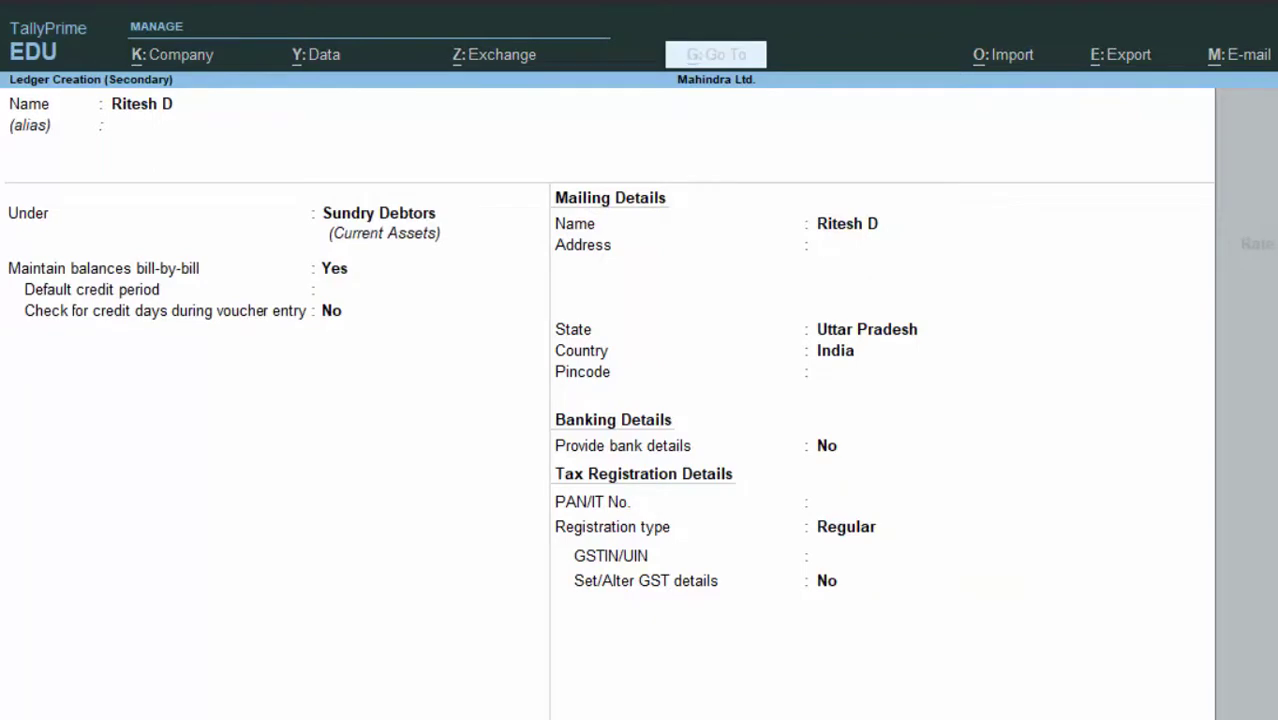
pyautogui.press('Return')
pyautogui.press('Return')
pyautogui.press('Return')
pyautogui.press('Return')
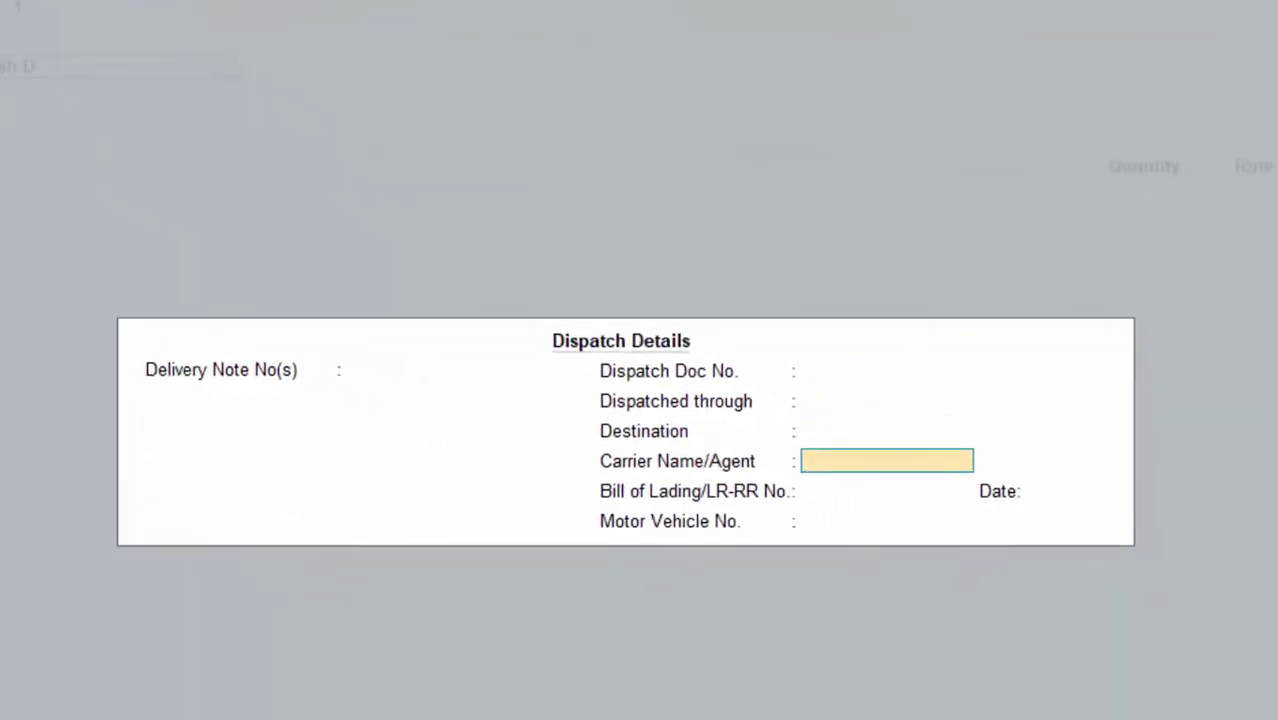
pyautogui.press('Return')
pyautogui.press('Return')
pyautogui.press('Return')
# - Enter the party's GSTIN, accept Uttar Pradesh as place of supply, and choose Sales A/c
pyautogui.press('Return')
pyautogui.press('Return')
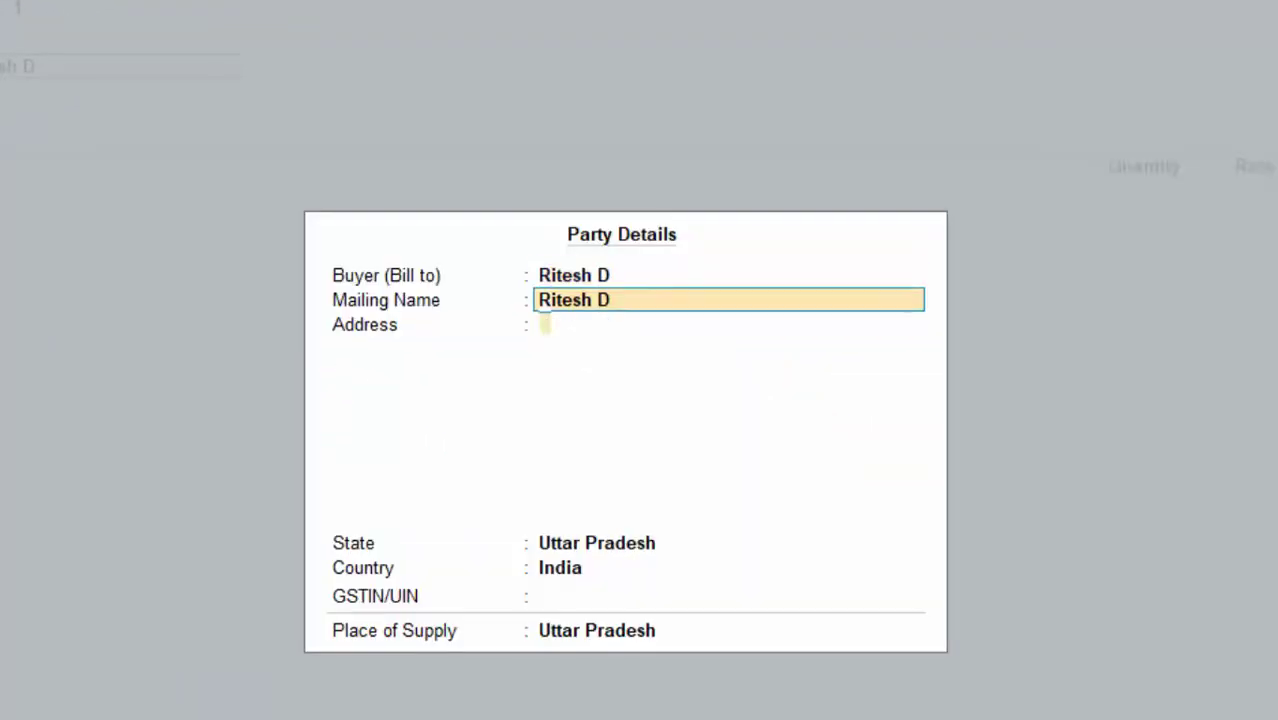
pyautogui.press('Return')
pyautogui.press('Return')
pyautogui.press('Return')
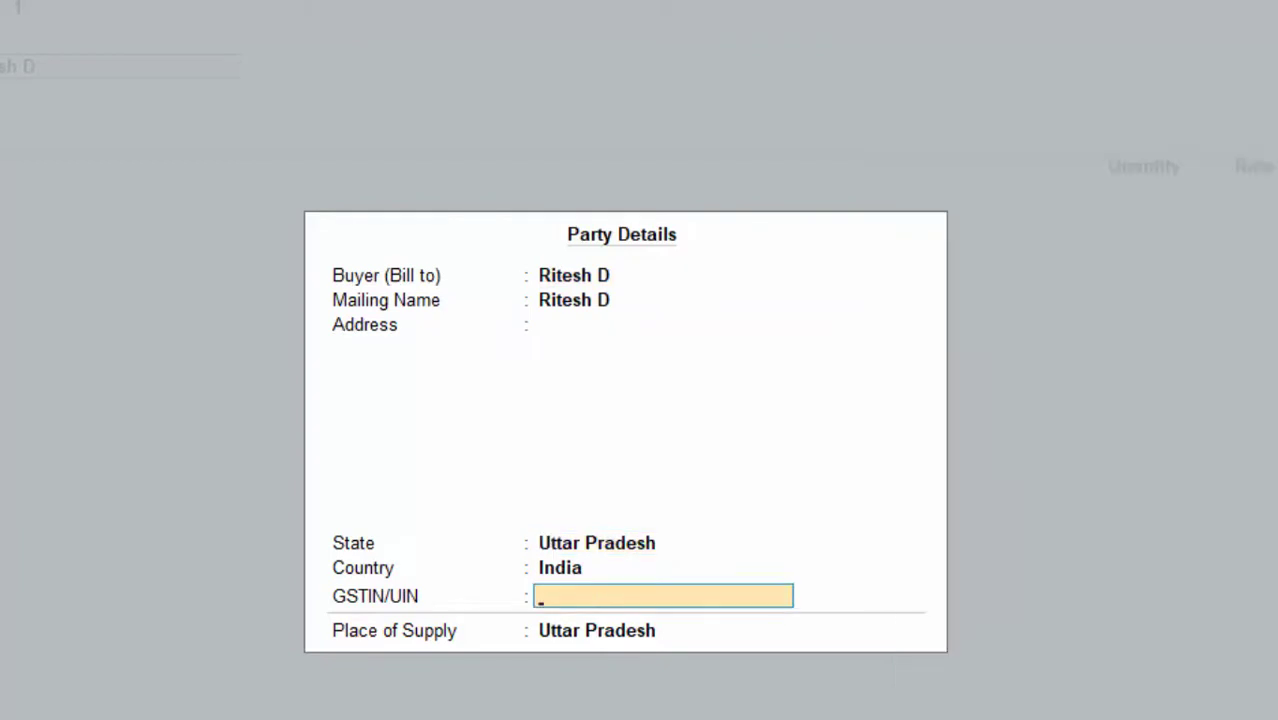
pyautogui.write('GF')
pyautogui.write('DSAER5')
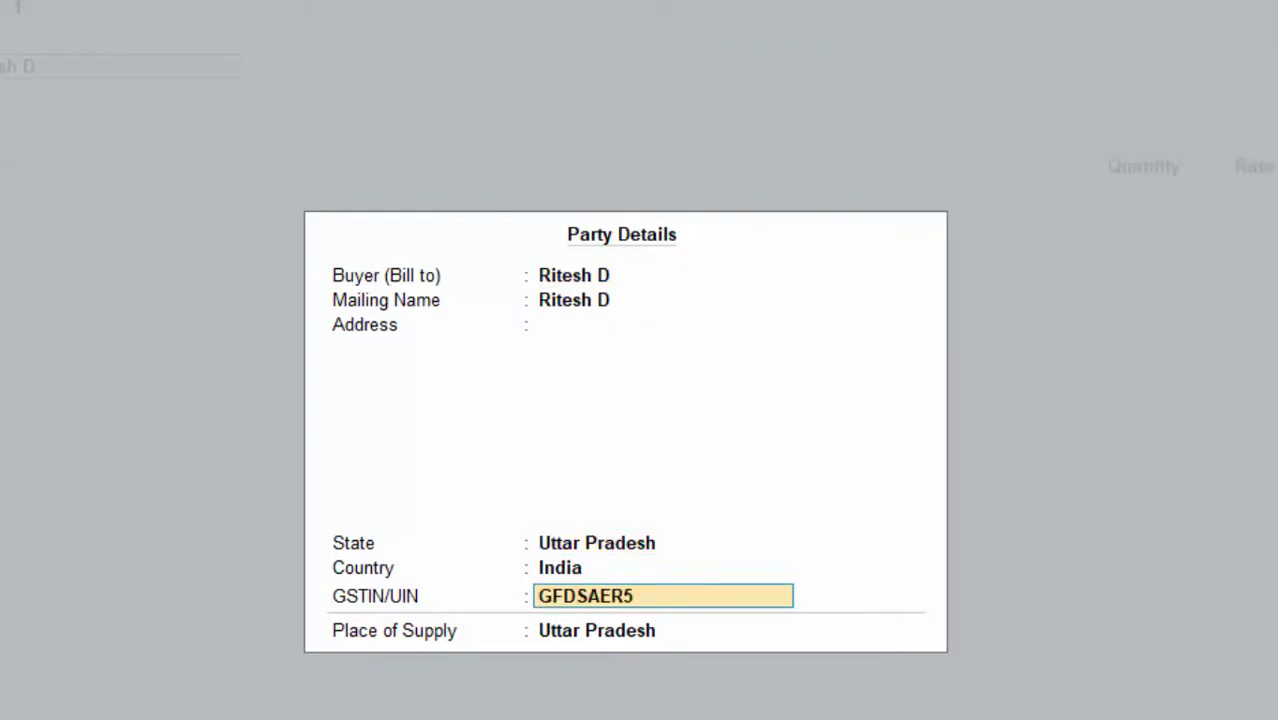
pyautogui.write('67G')
pyautogui.press('Return')
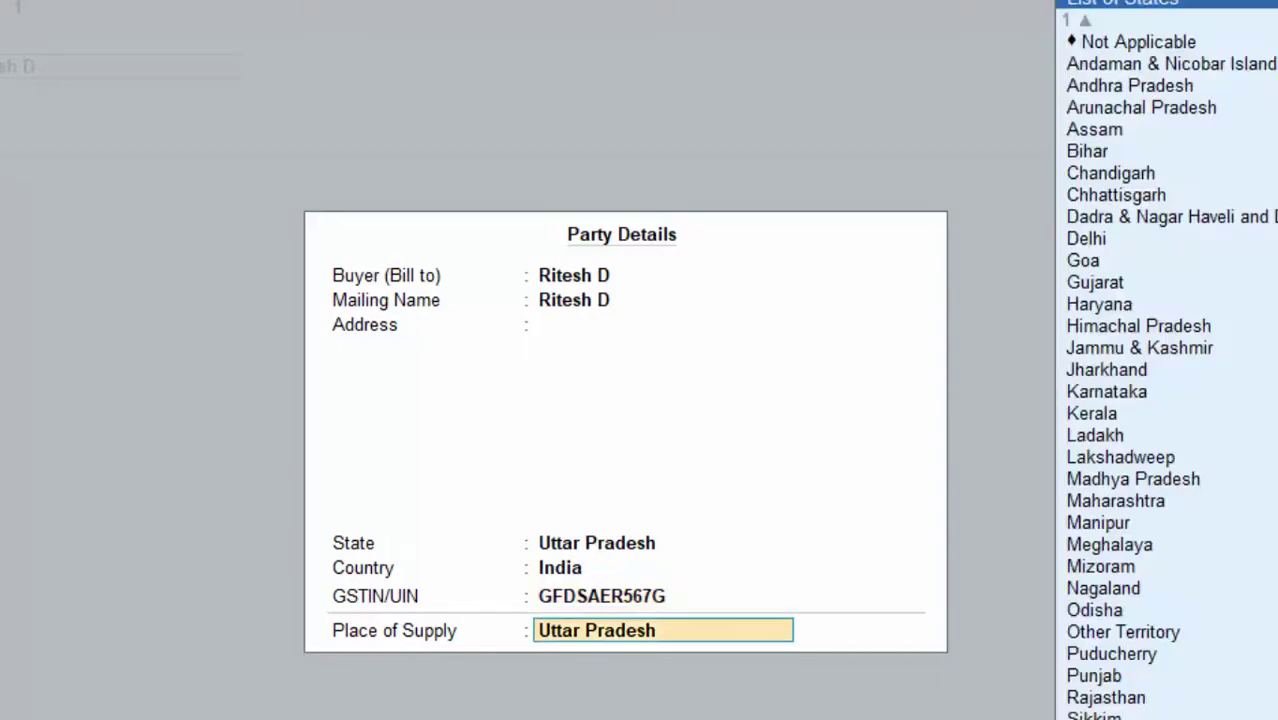
pyautogui.press('Return')
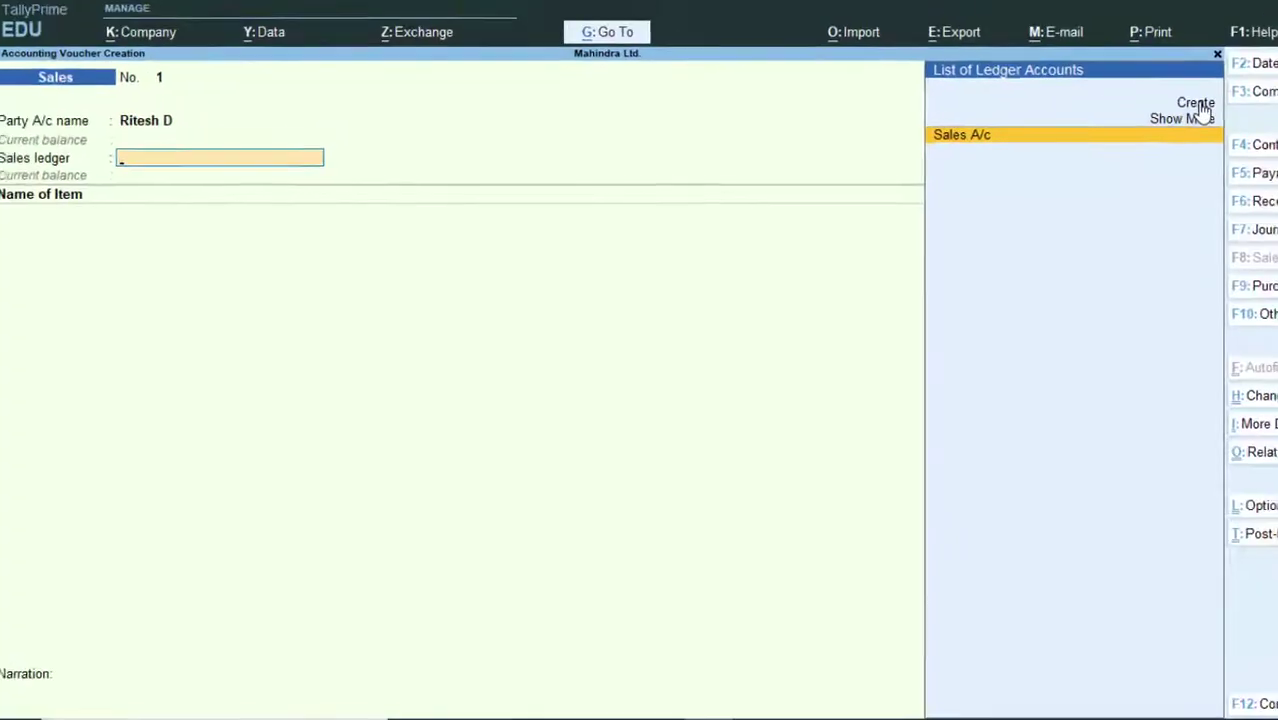
pyautogui.press('Return')
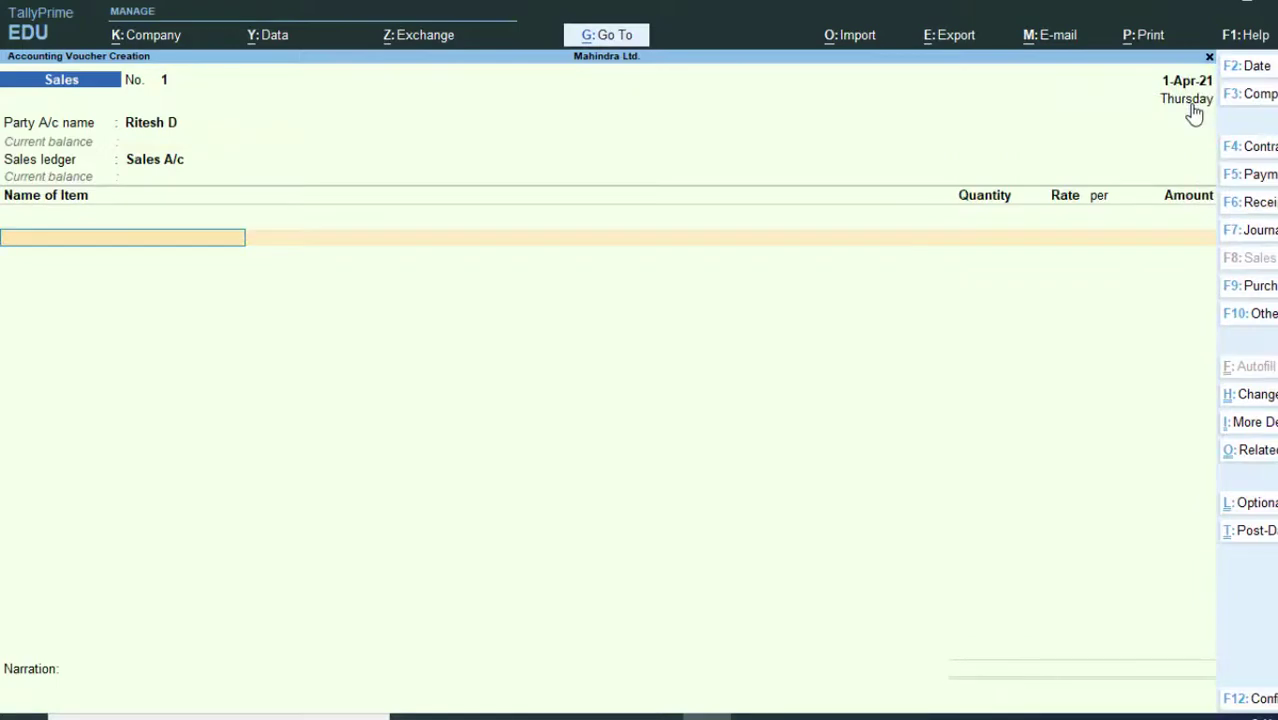
# - Add the Keyboard item line: 50 nos at a rate of 700
pyautogui.write('K')
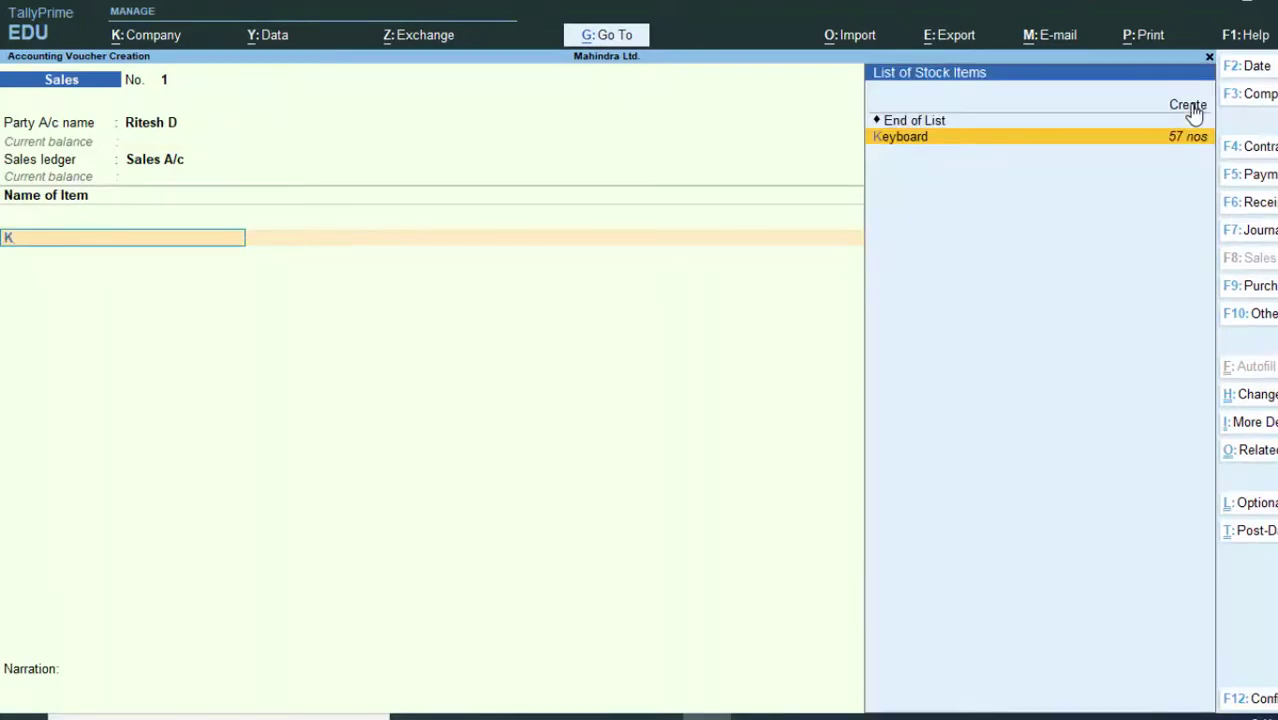
pyautogui.press('Return')
pyautogui.write('5')
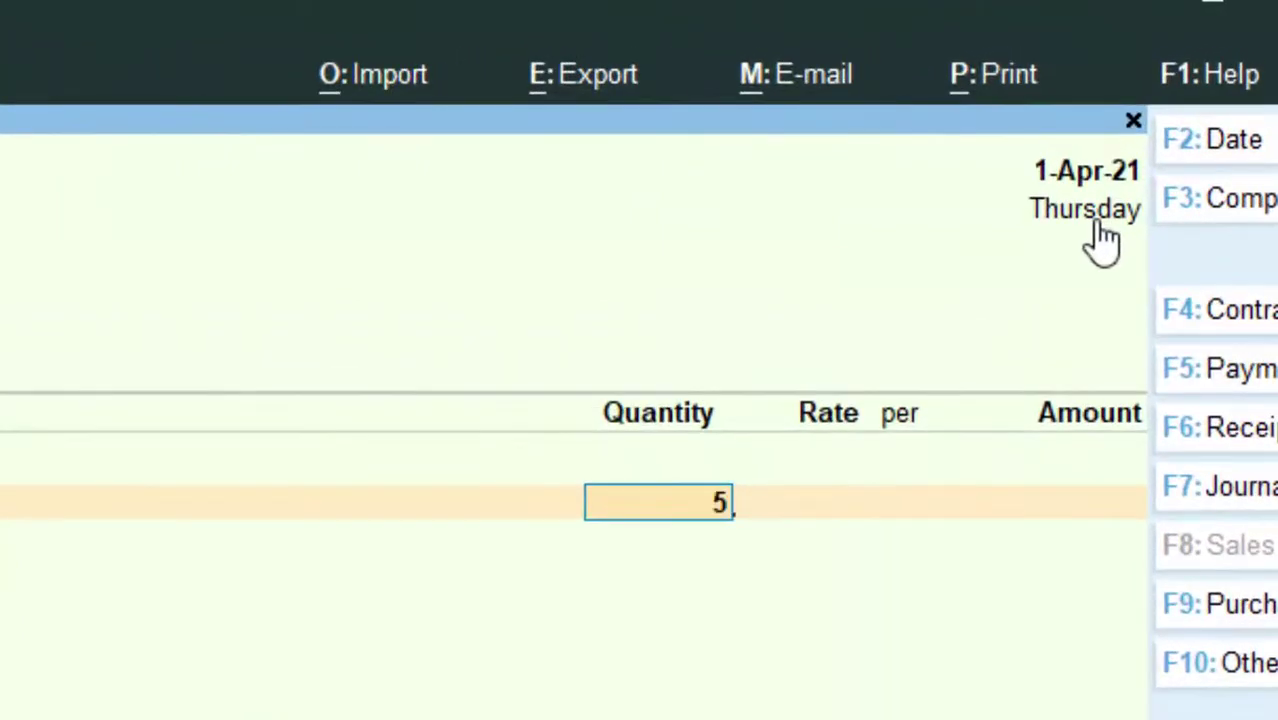
pyautogui.write('0')
pyautogui.press('Return')
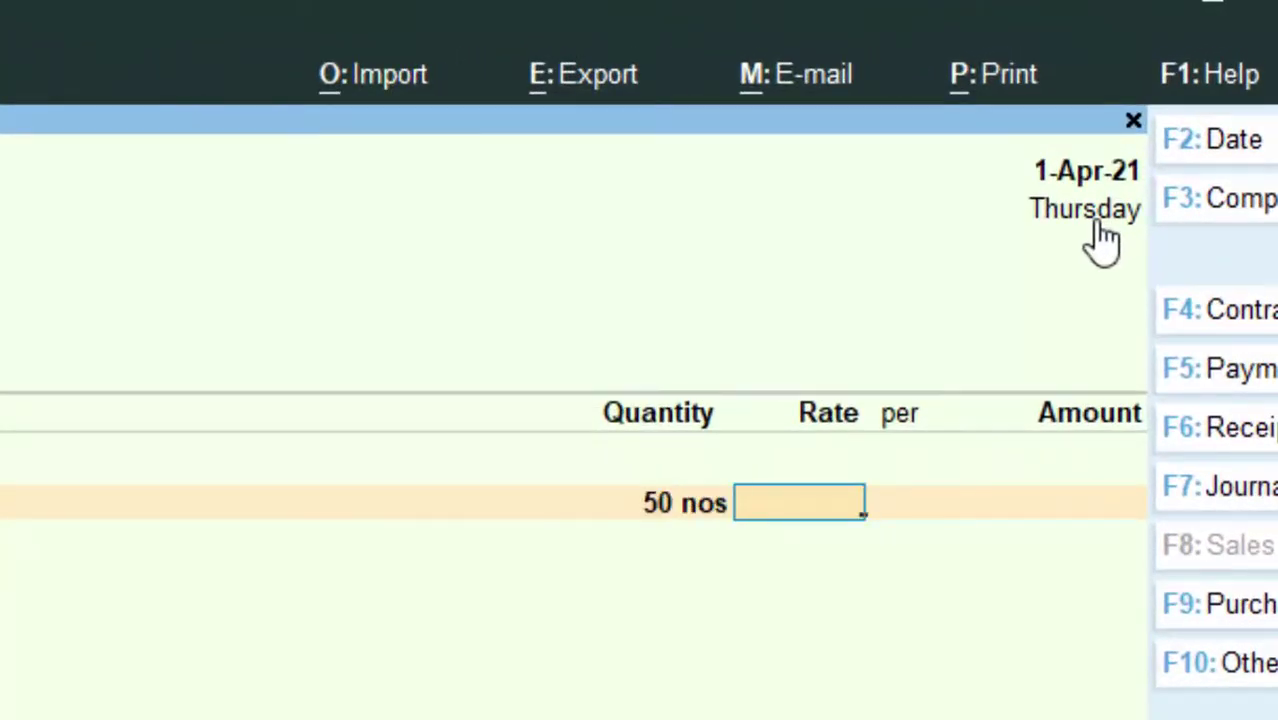
pyautogui.write('4')
pyautogui.press('BackSpace')
pyautogui.write('700')
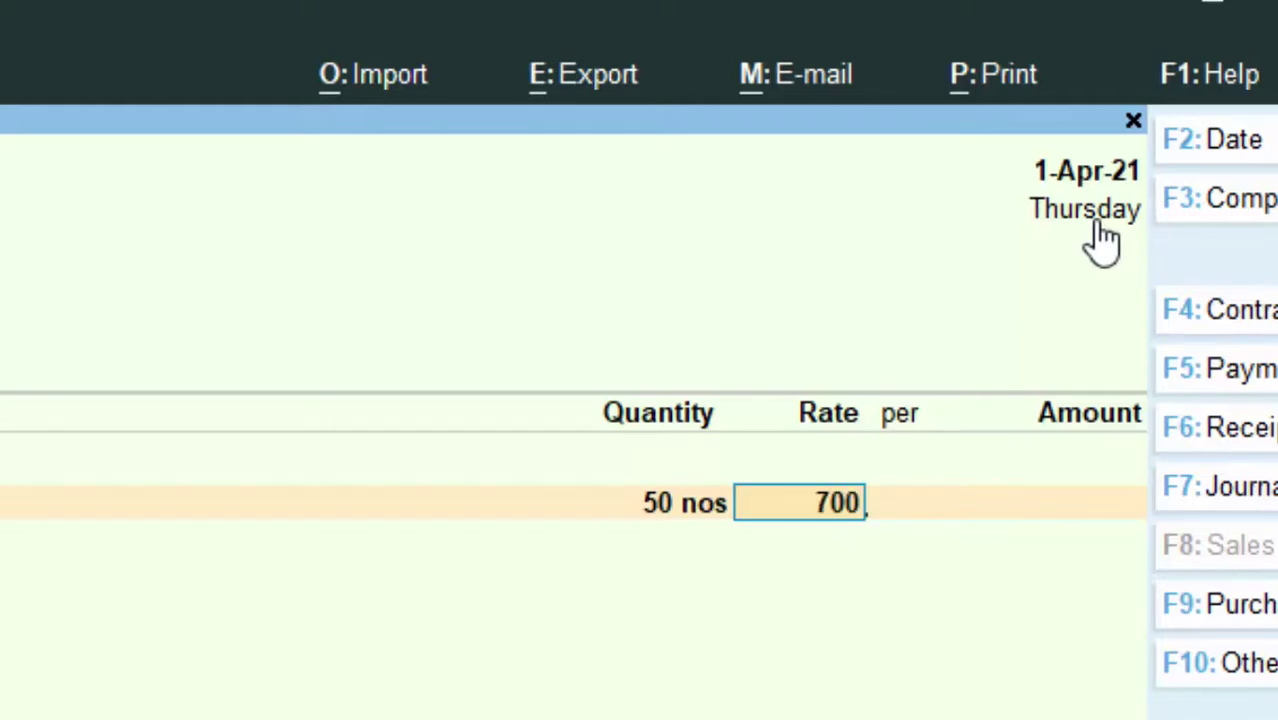
pyautogui.press('Return')
pyautogui.press('Return')
pyautogui.press('Return')
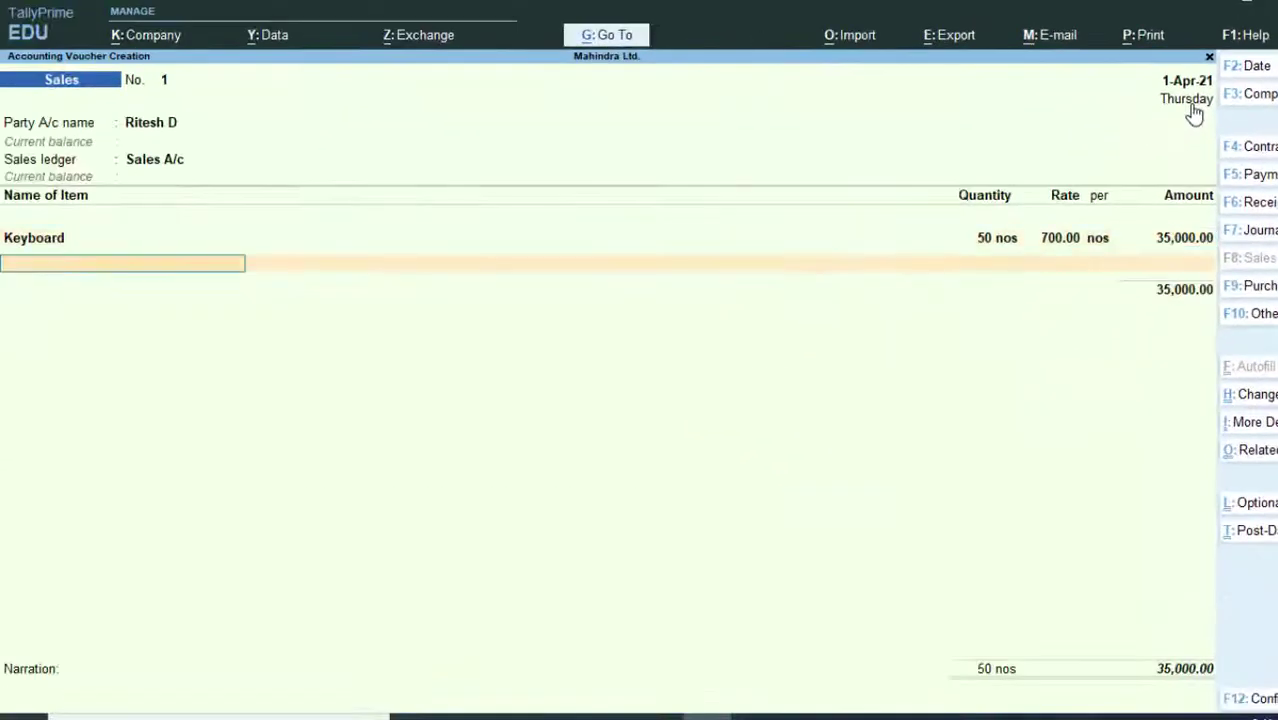
# - Add Cgst and Sgst ledger lines of 3,675.00 each, bringing the total to 42,350.00
pyautogui.write('C')
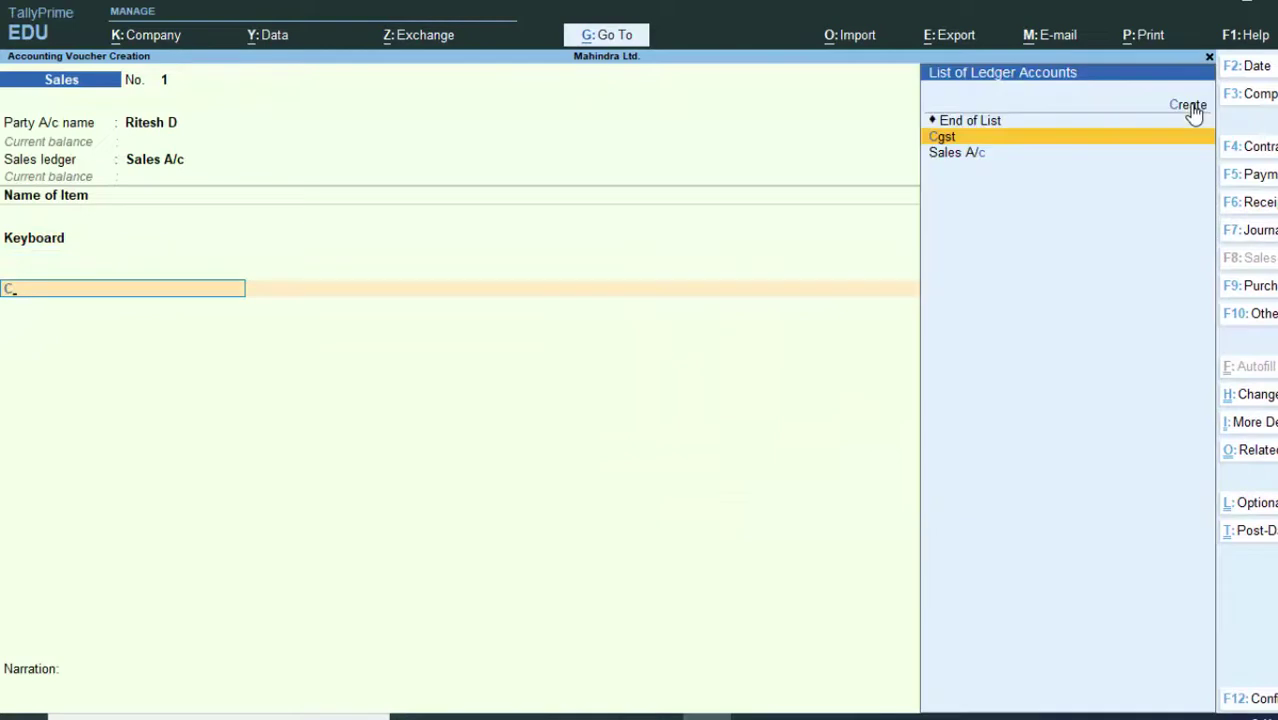
pyautogui.press('Return')
pyautogui.press('Return')
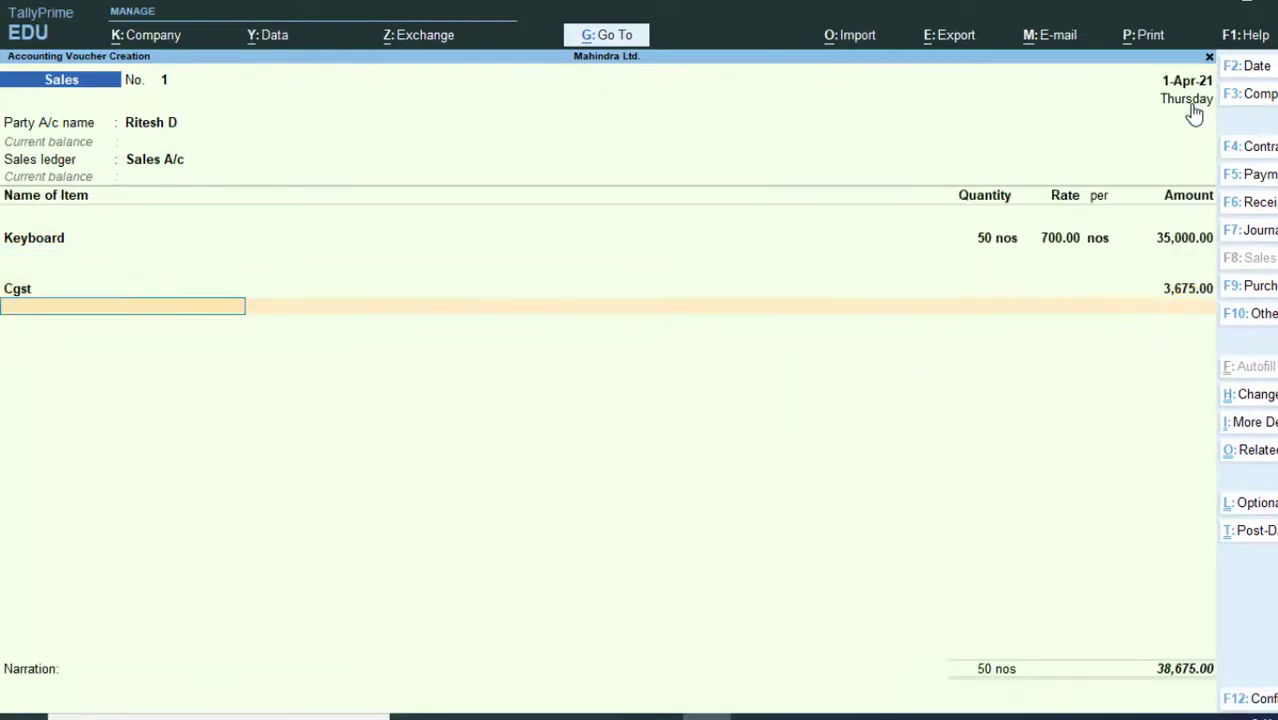
pyautogui.write('S')
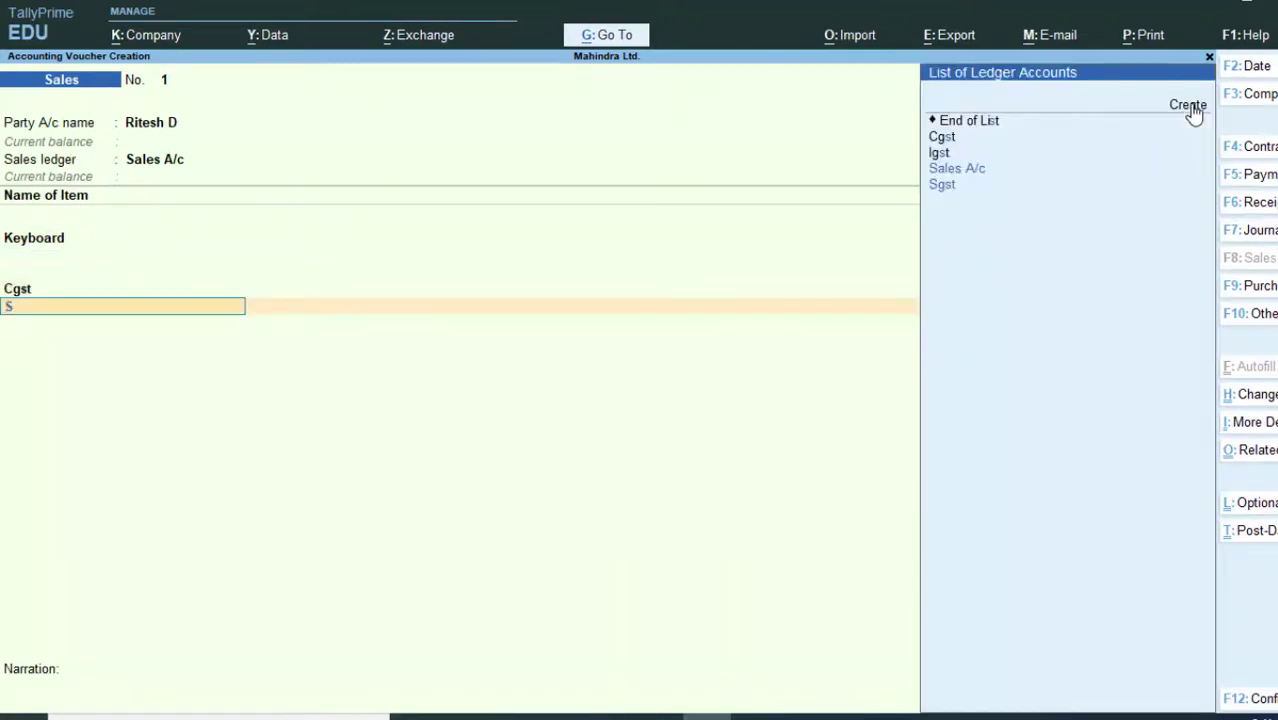
pyautogui.press('Down')
pyautogui.press('Return')
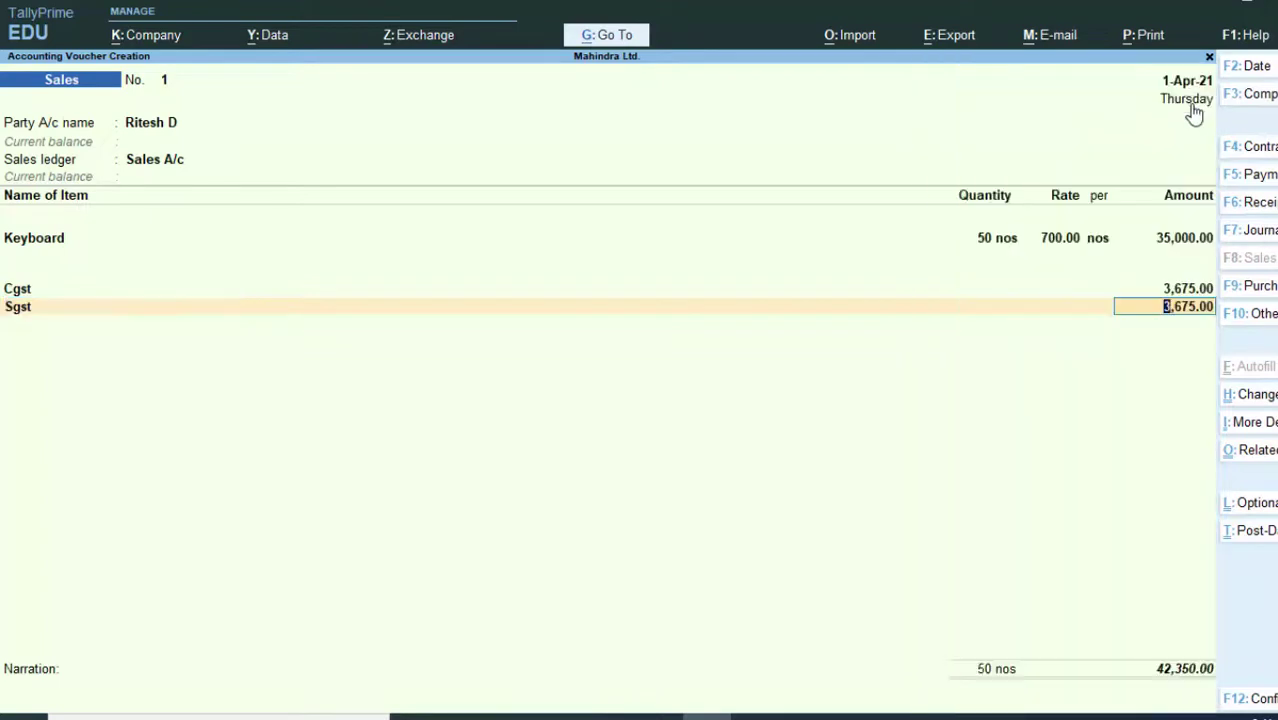
pyautogui.press('ctrl')
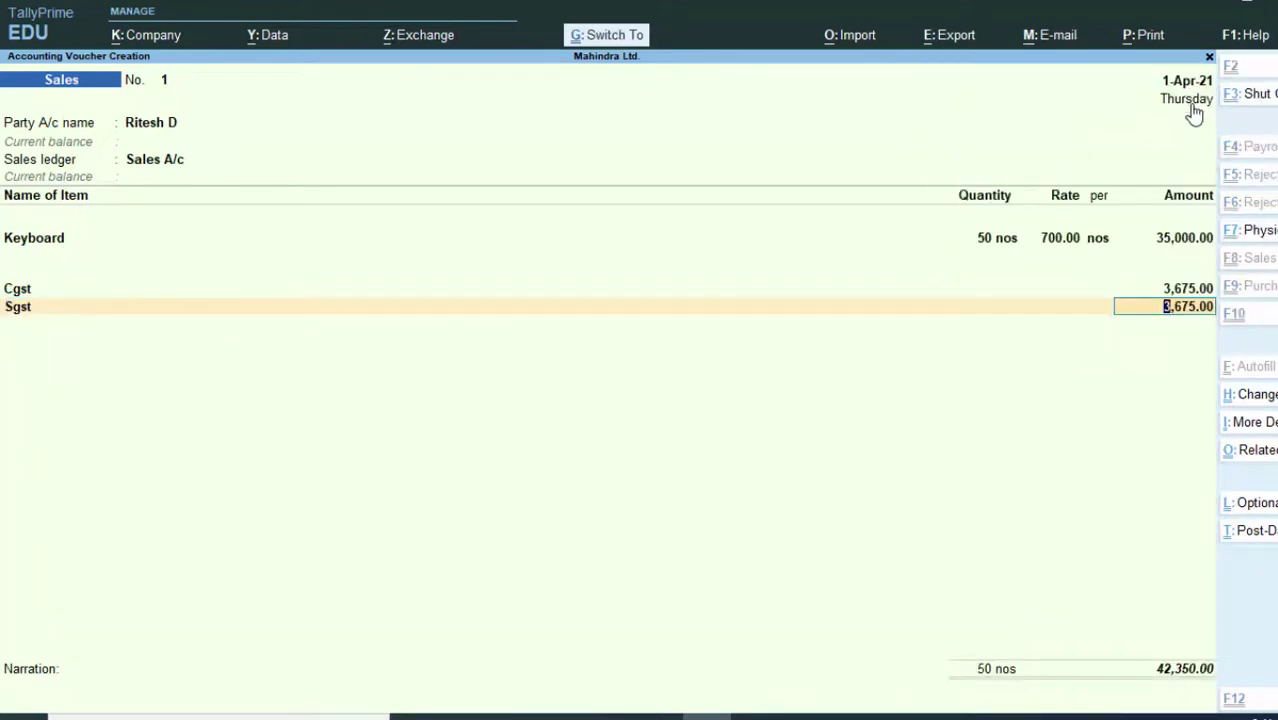
# - Save the 42,350 sales voucher, quit entry, and reopen it from the Day Book
pyautogui.hotkey('ctrl', 'a')
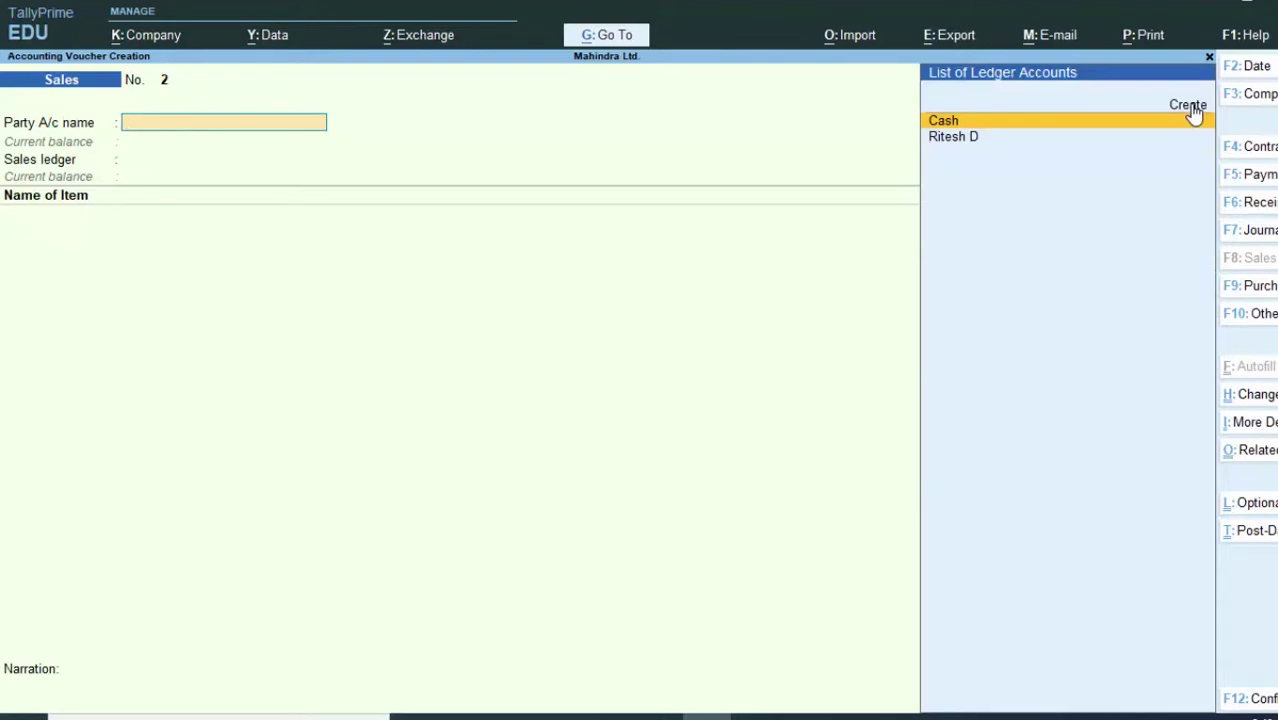
pyautogui.press('Escape')
pyautogui.press('Return')
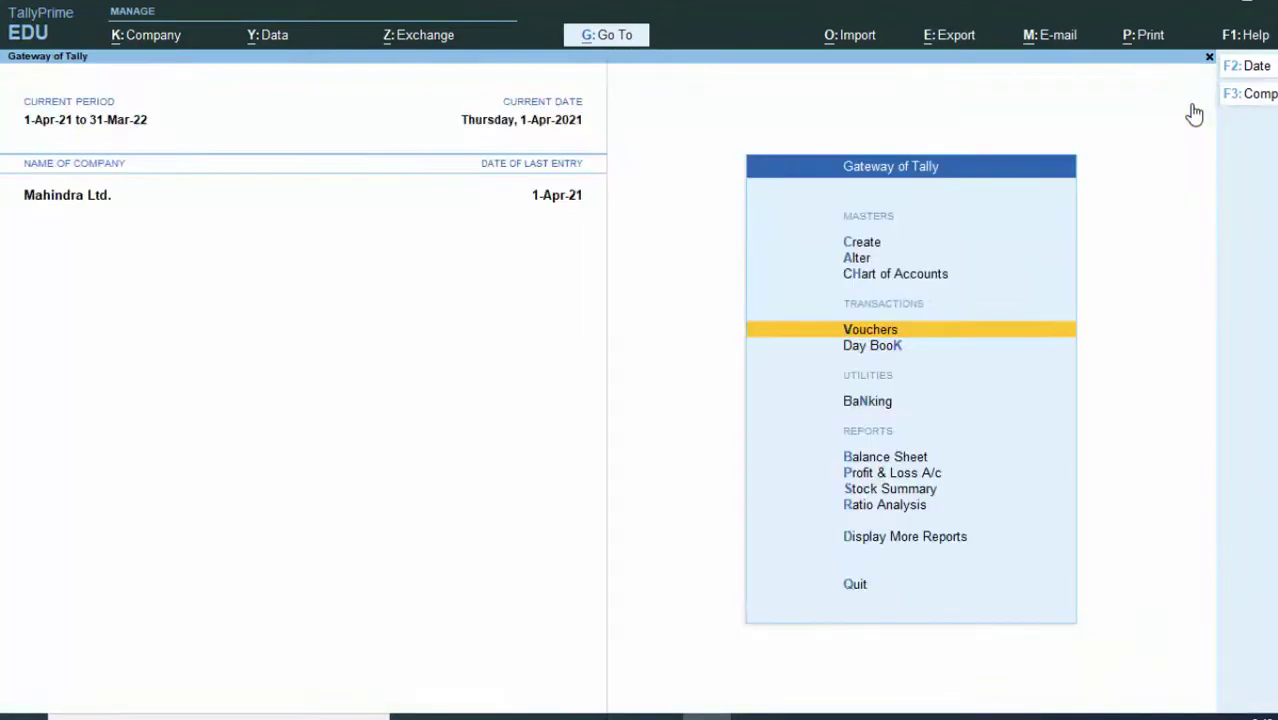
pyautogui.press('k')
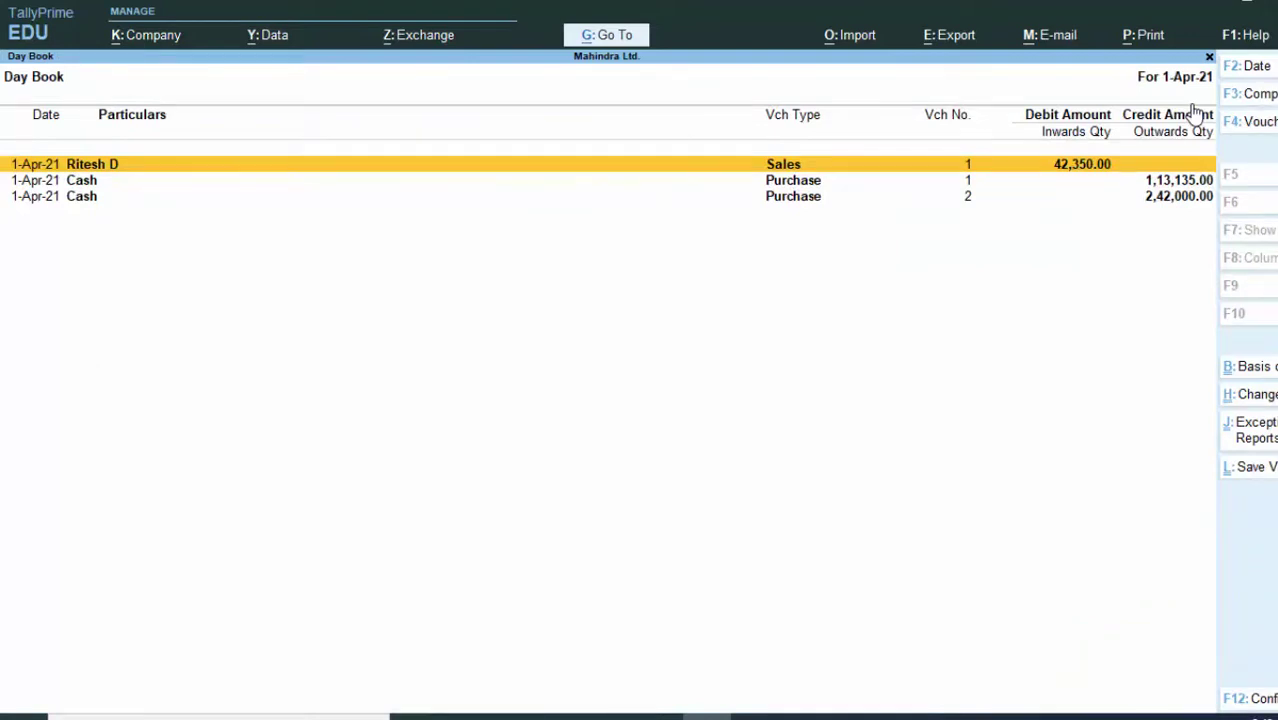
pyautogui.press('Return')
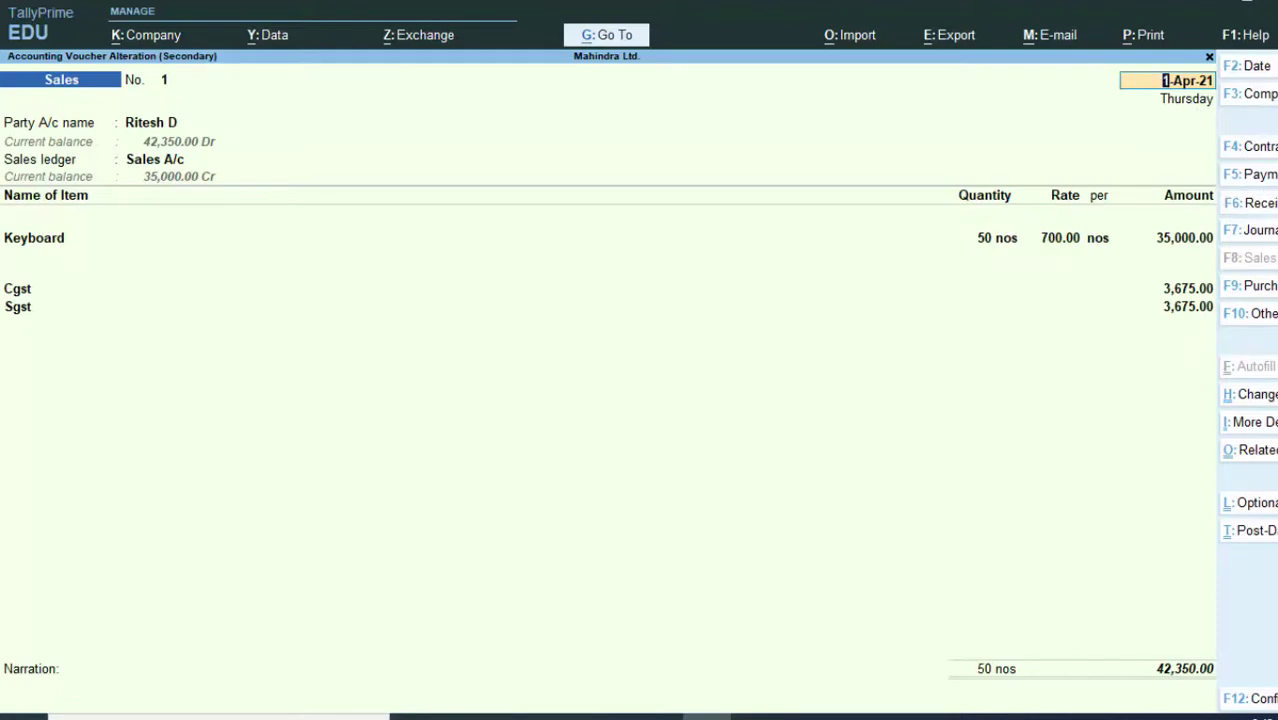
# - Start a Receipt voucher crediting the customer, then abandon it back to Gateway of Tally
pyautogui.click(1250, 202)
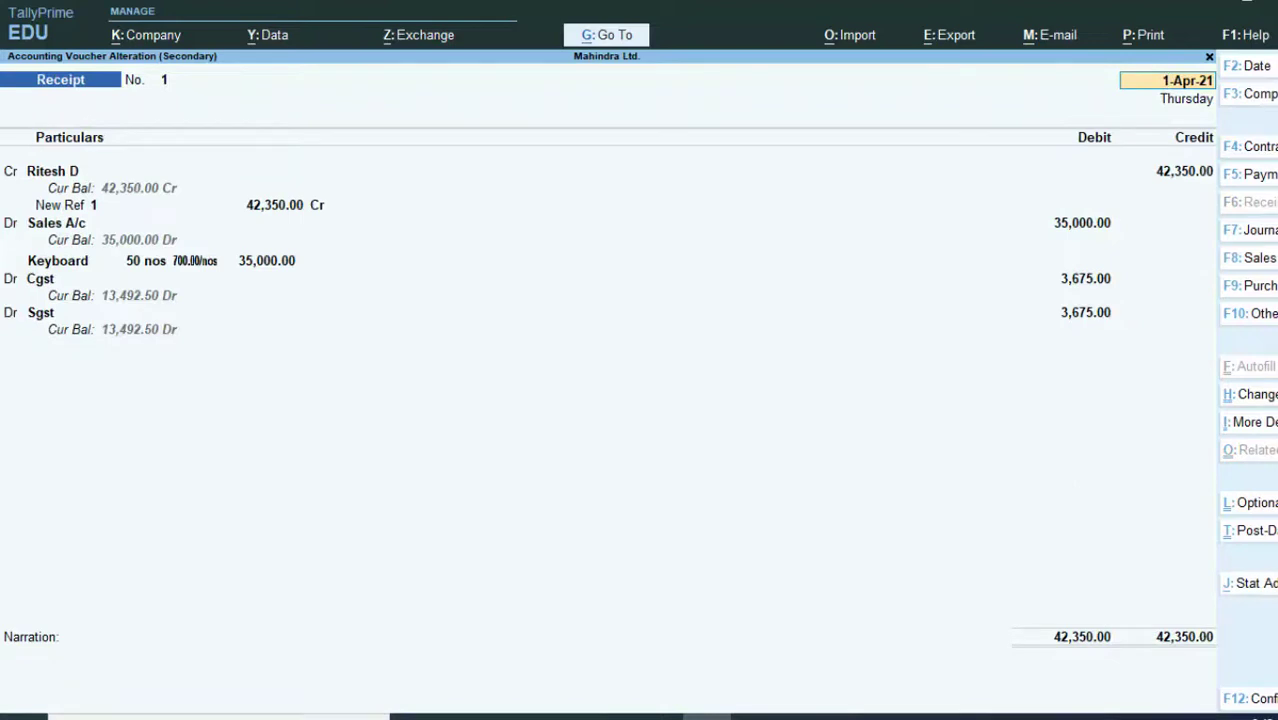
pyautogui.hotkey('ctrl', 'a')
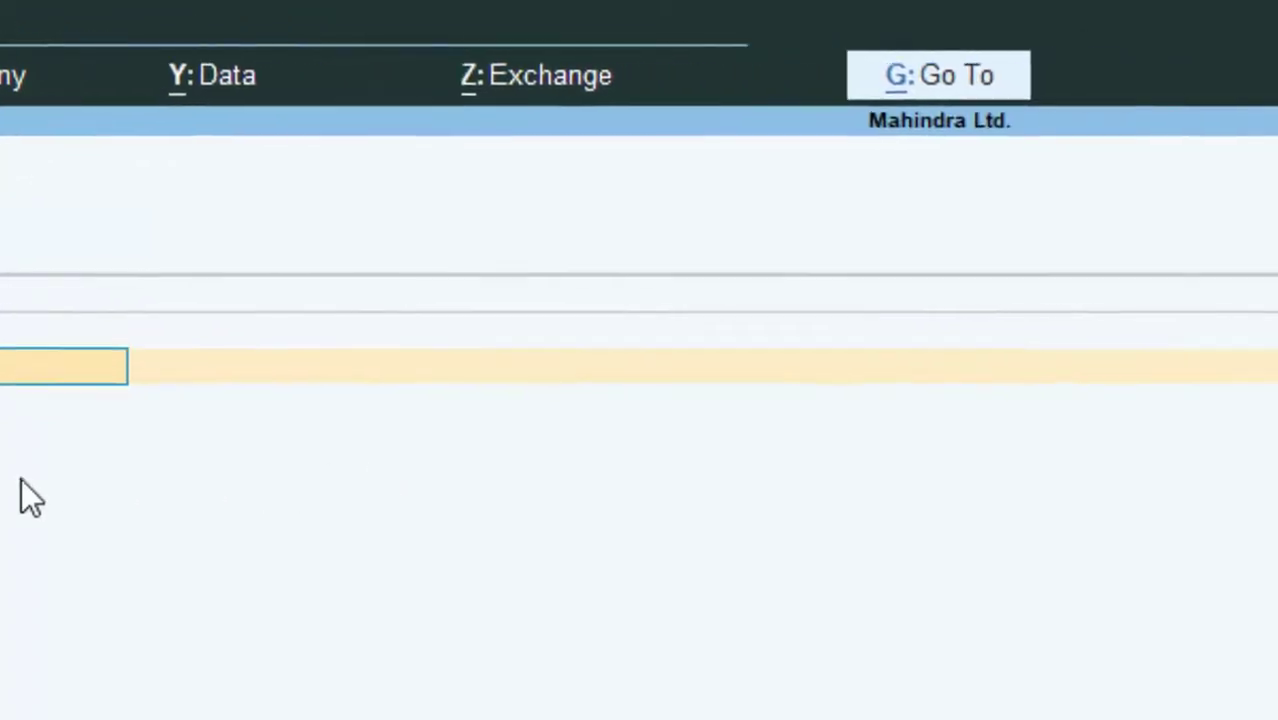
pyautogui.press('Return')
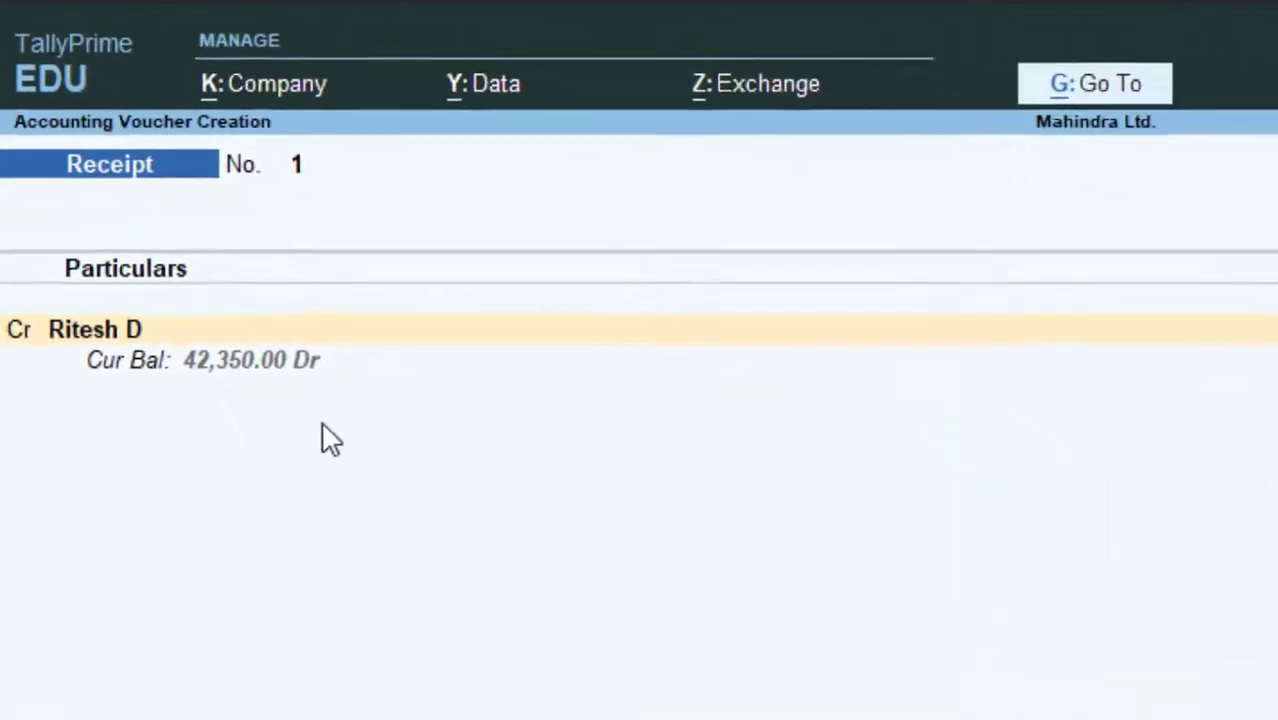
pyautogui.press('Escape')
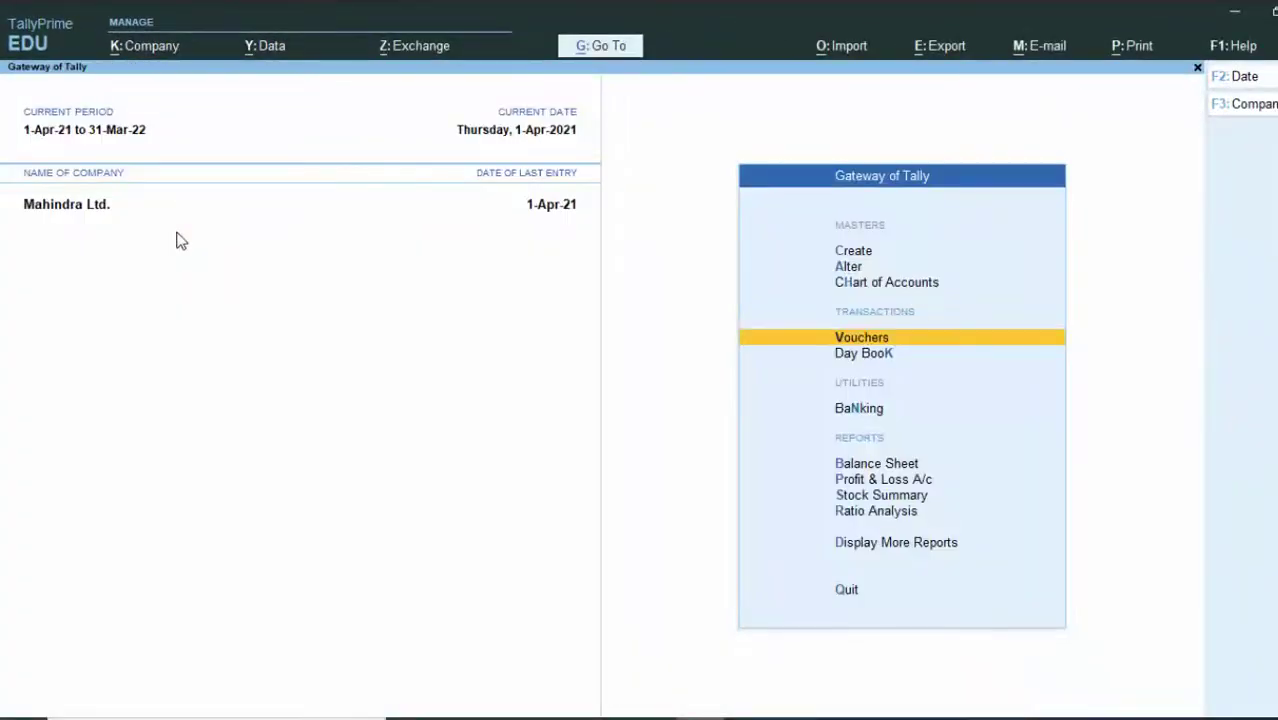
# - Open the Day Book from More Reports and quit the reopened sales entry
pyautogui.press('d')
pyautogui.press('y')
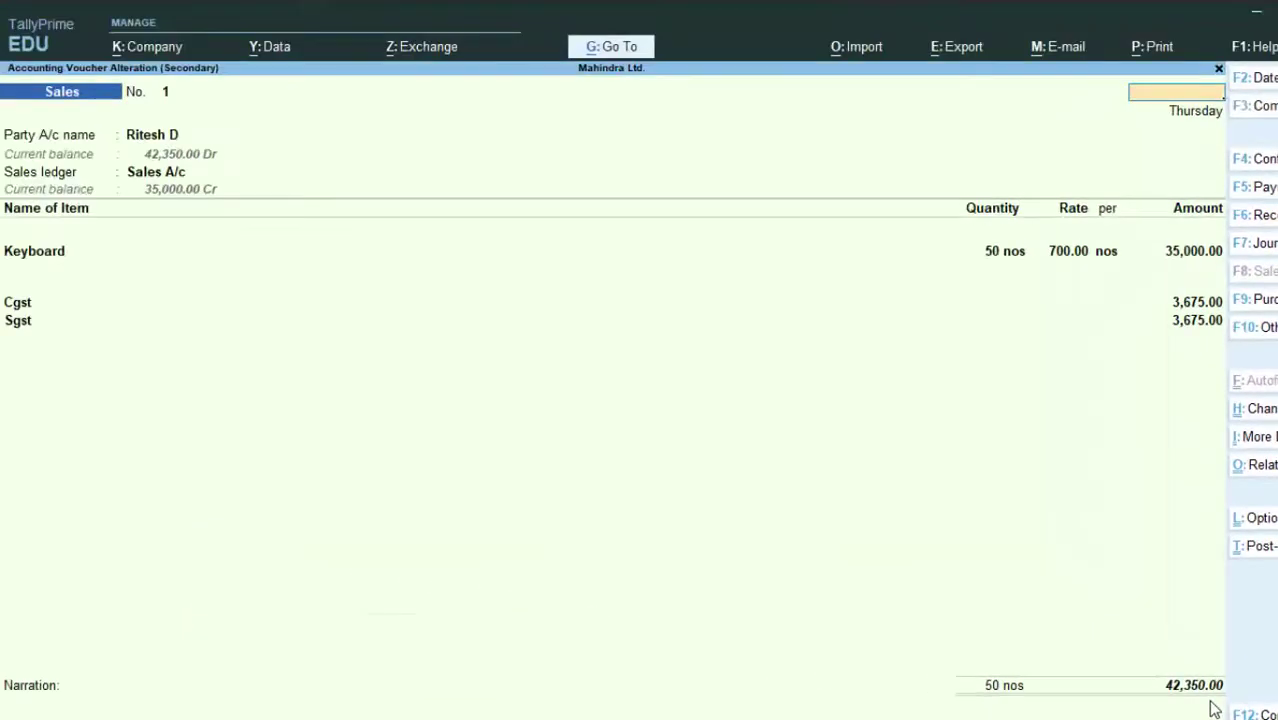
pyautogui.press('Escape')
pyautogui.press('Return')
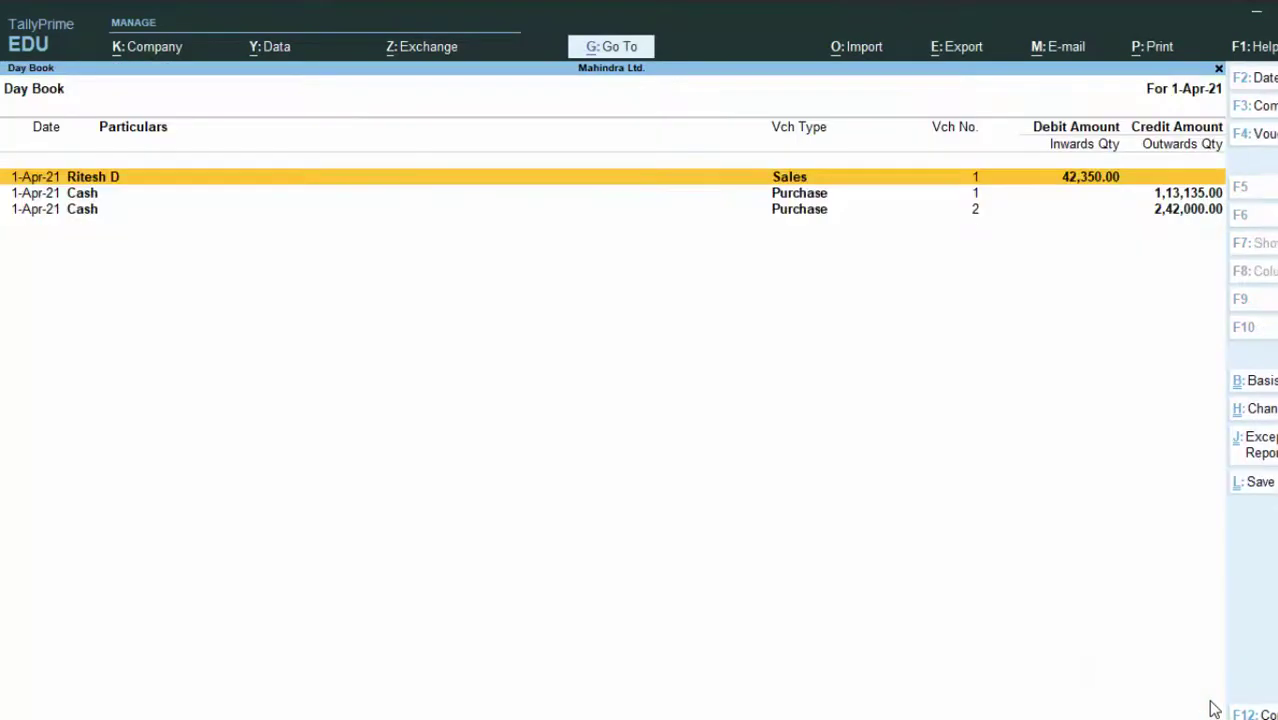
# - Return to Gateway of Tally and start a new voucher, Sales No. 2
pyautogui.press('Escape')
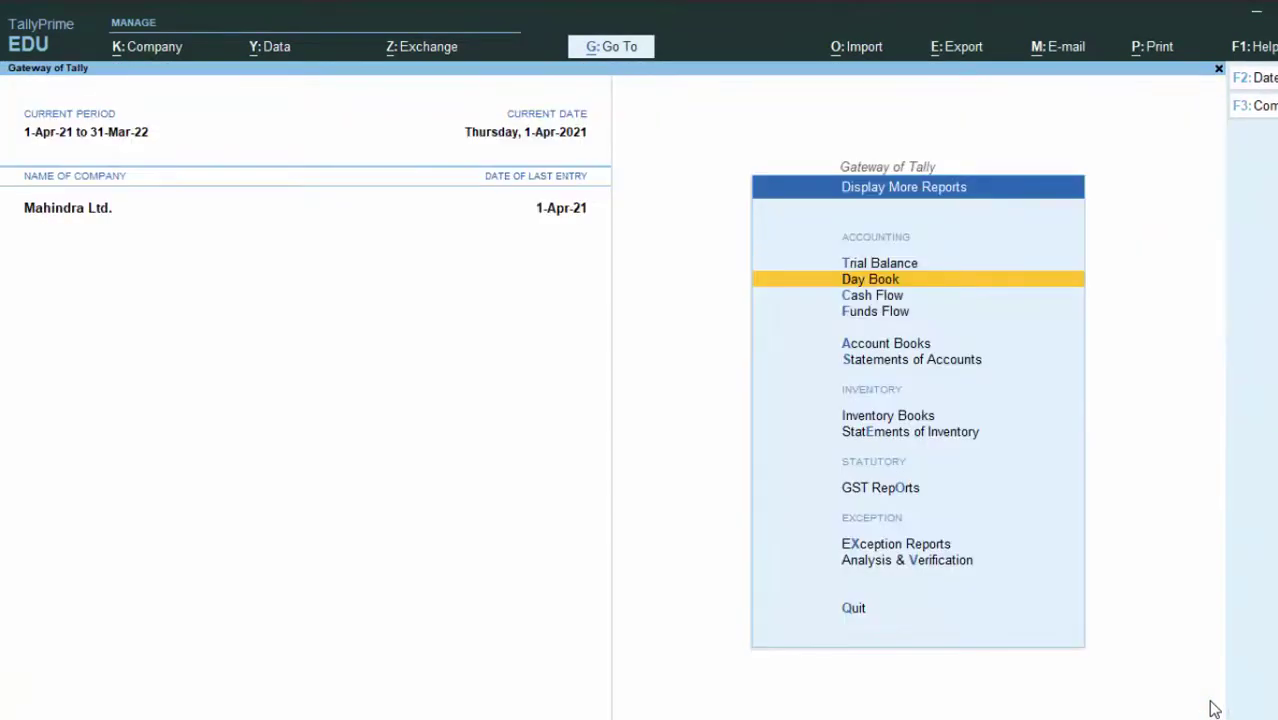
pyautogui.press('Escape')
pyautogui.press('v')
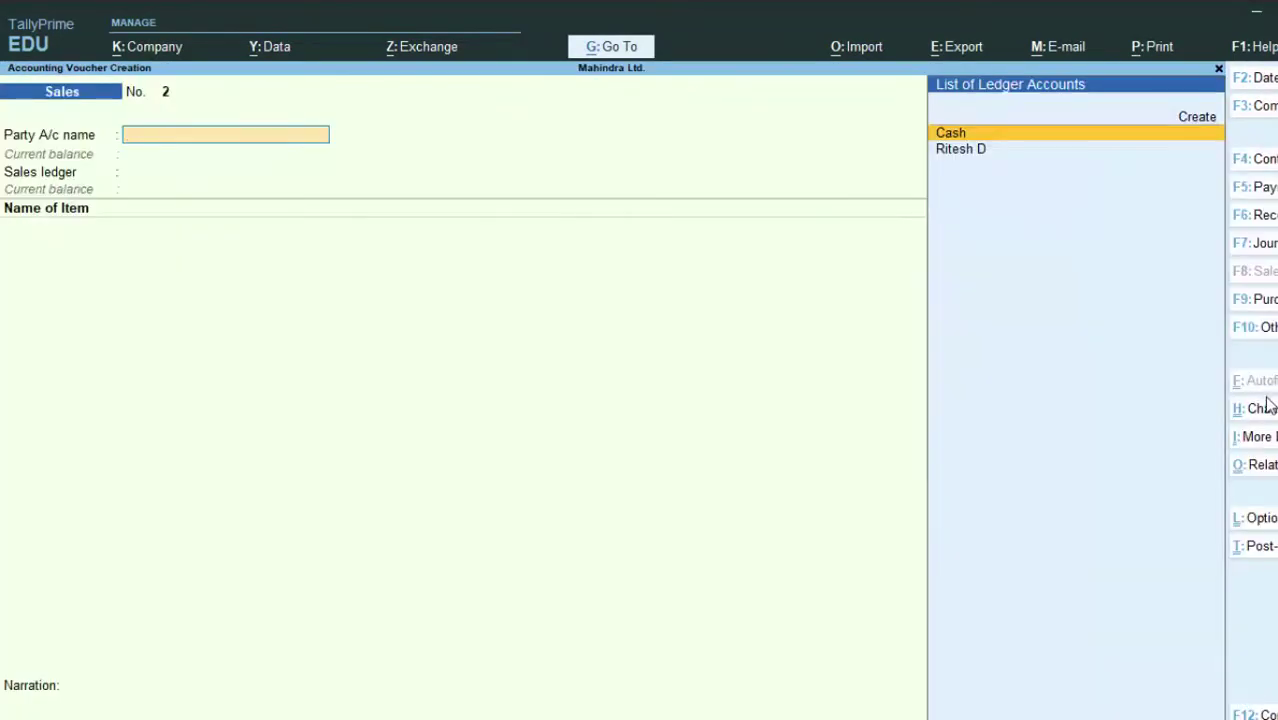
# - Make it a Receipt crediting the customer 42,350 in full against pending bill 1
pyautogui.click(1255, 214)
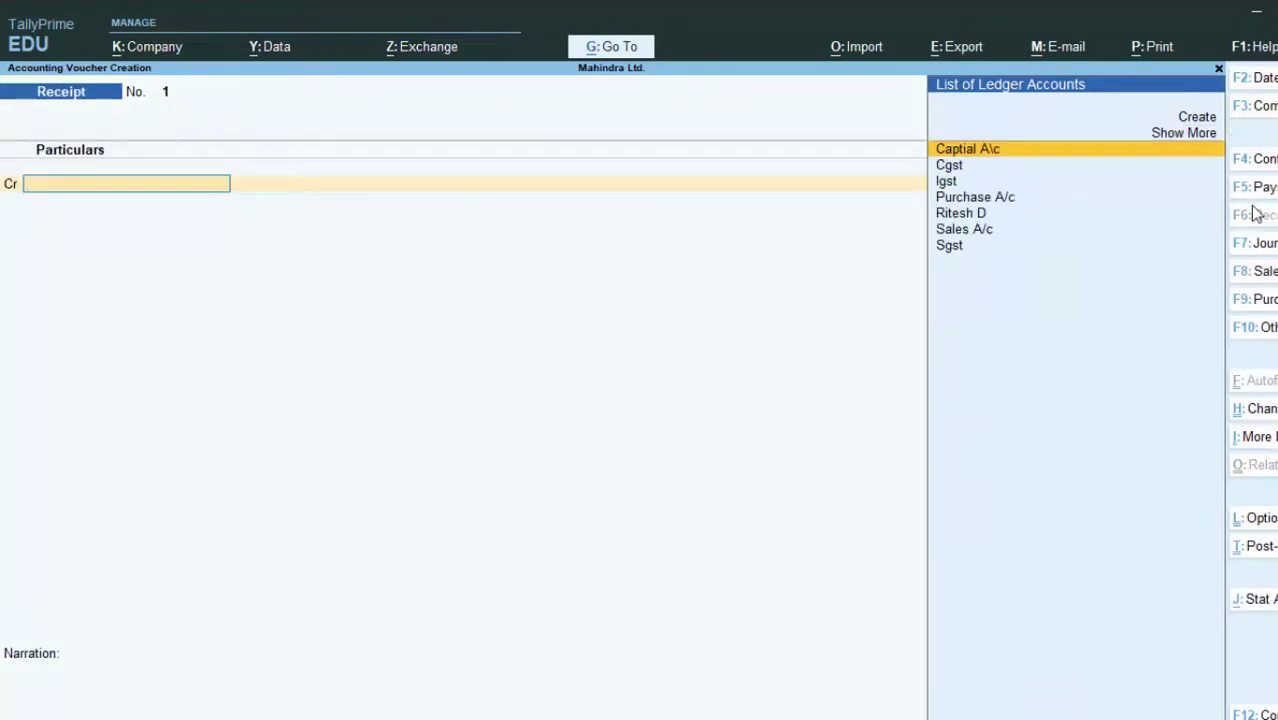
pyautogui.press('Down')
pyautogui.press('Down')
pyautogui.press('Down')
pyautogui.press('Down')
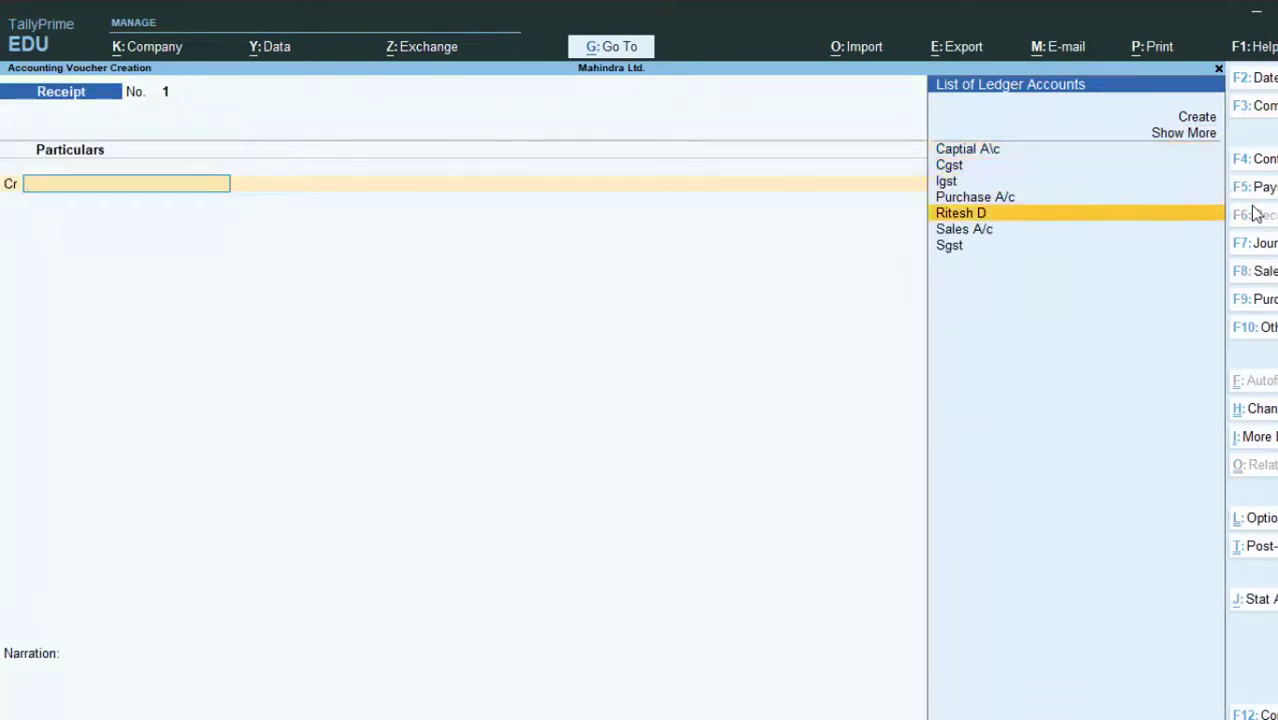
pyautogui.press('Return')
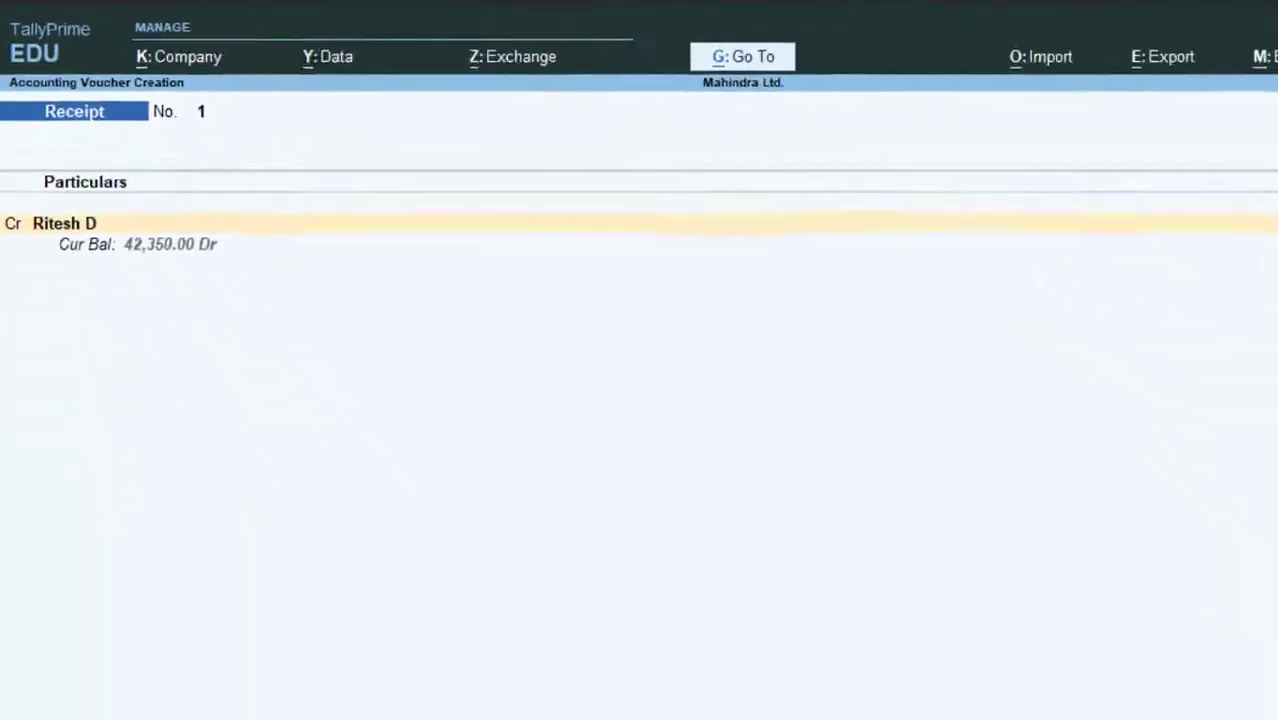
pyautogui.write('42350')
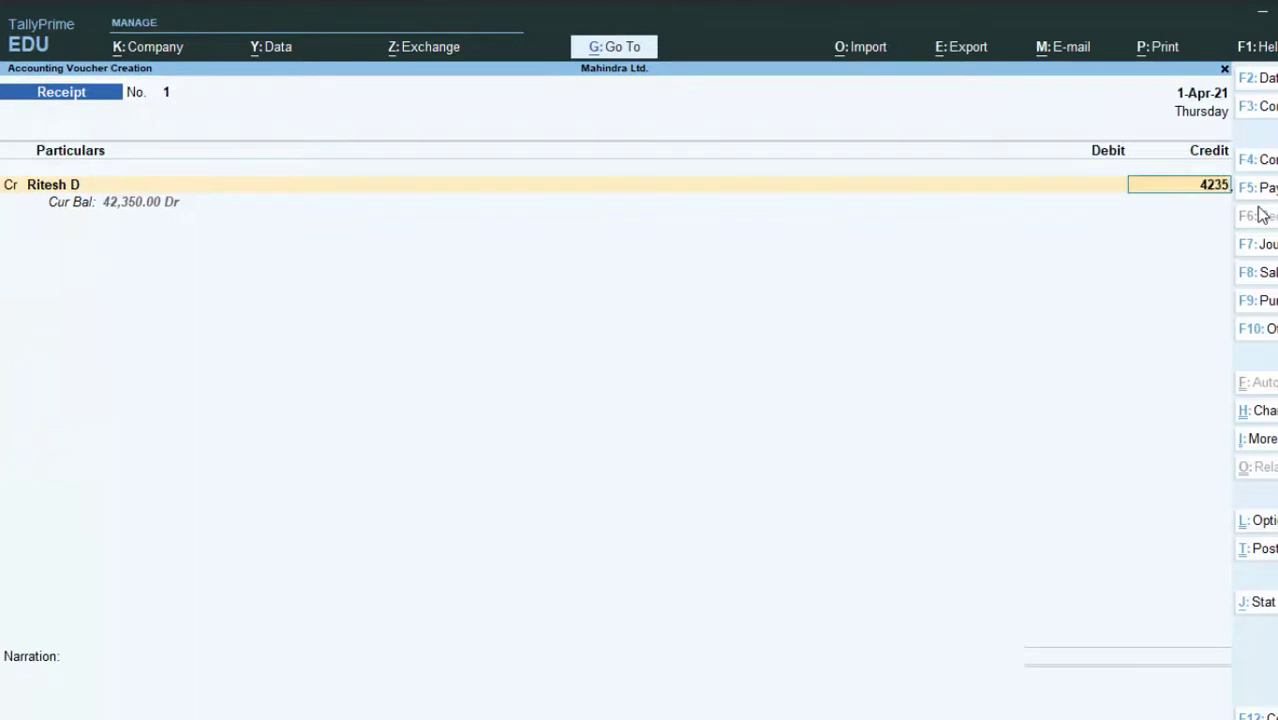
pyautogui.press('Return')
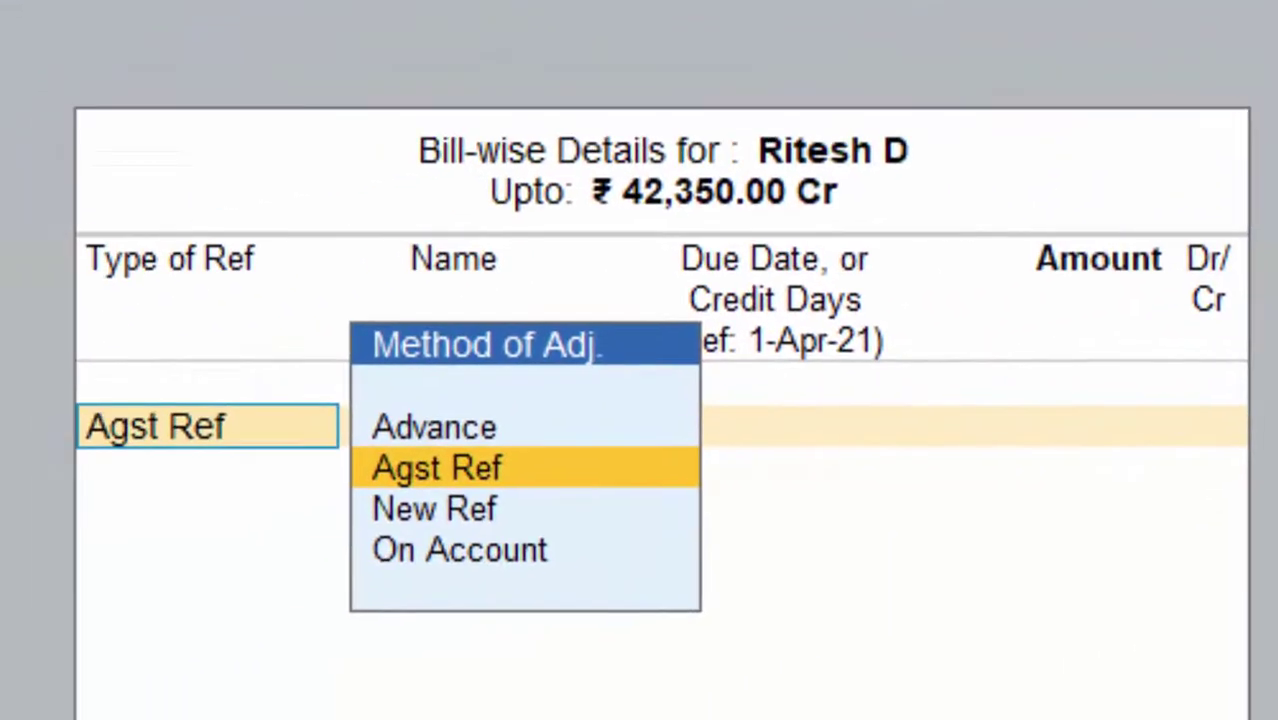
pyautogui.press('Return')
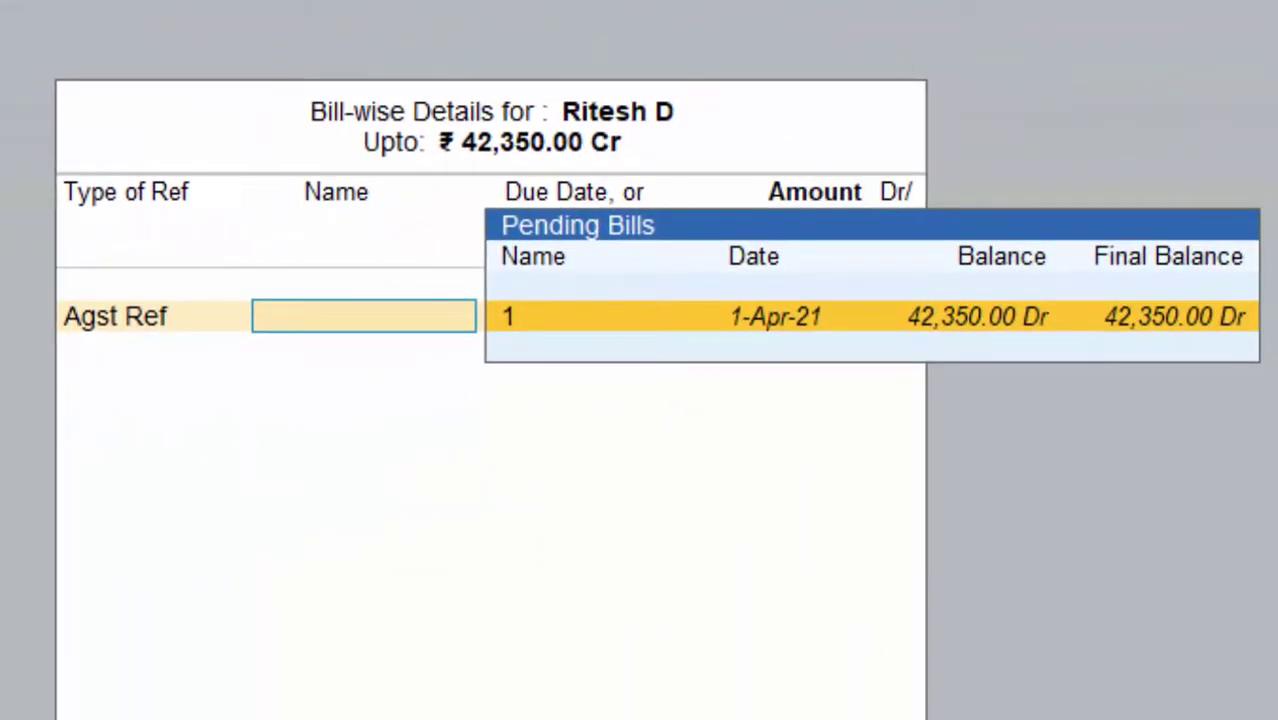
pyautogui.press('Return')
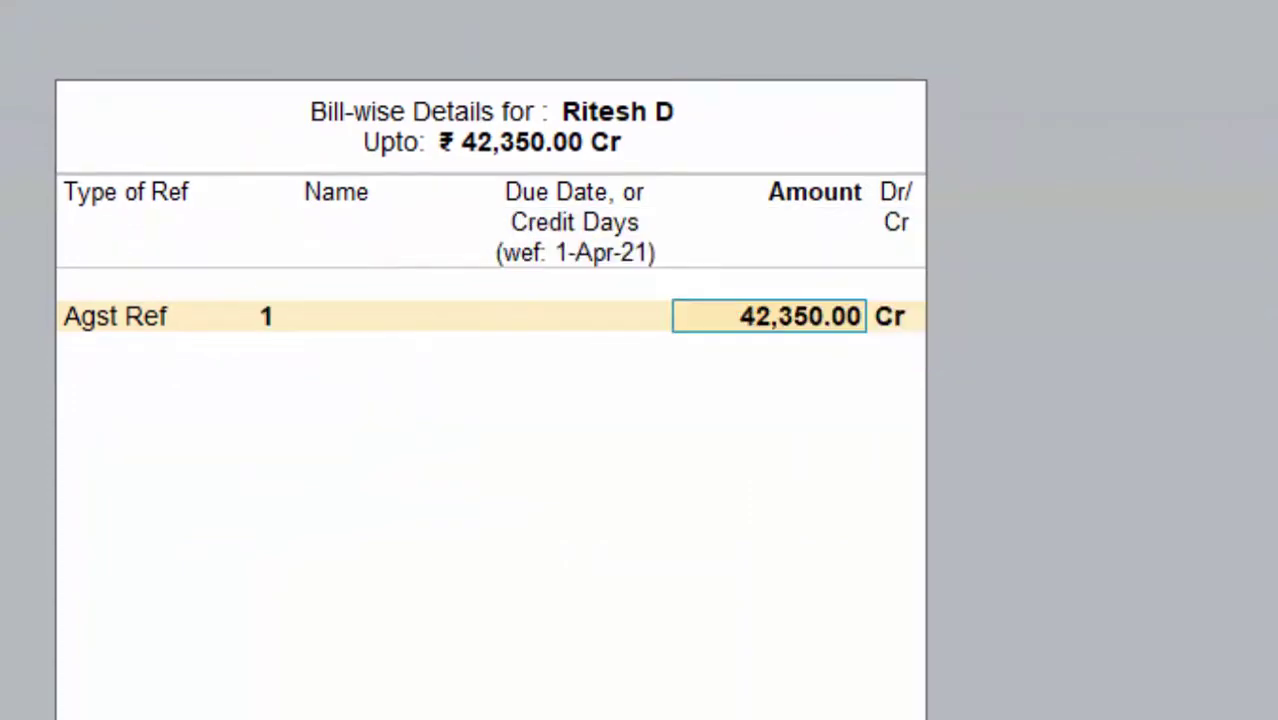
pyautogui.press('Return')
pyautogui.press('Return')
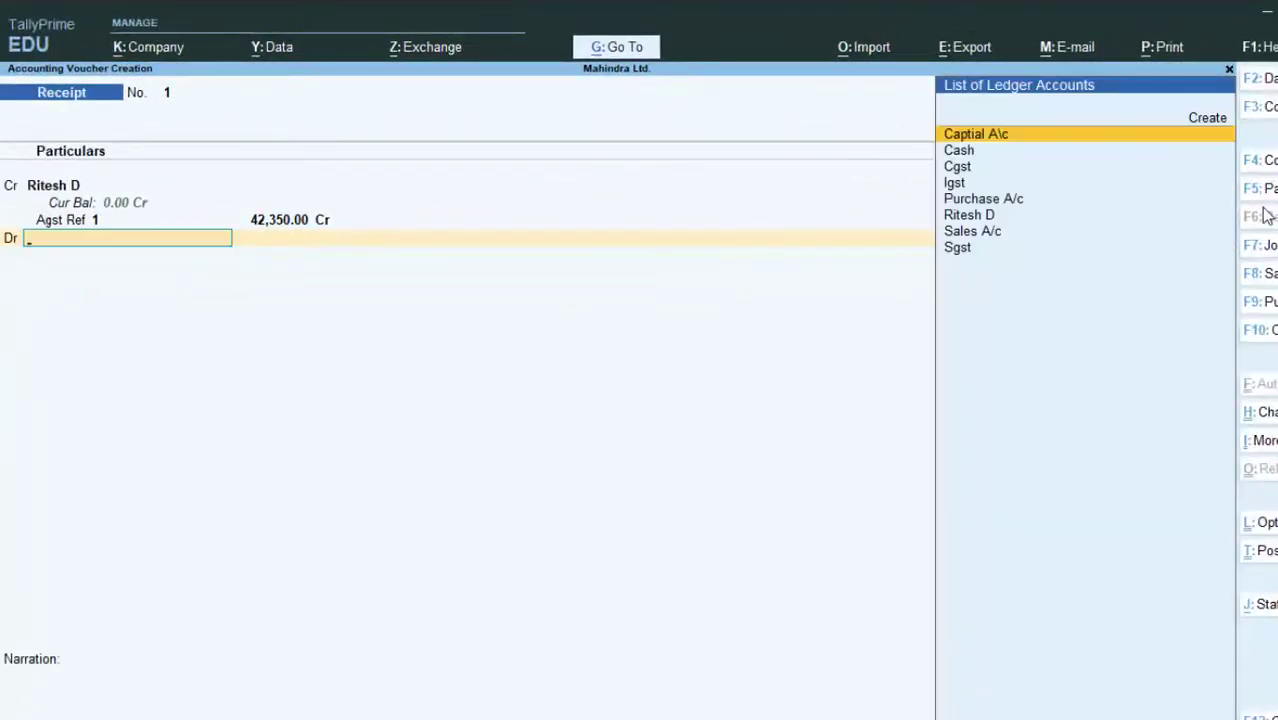
# - Debit Cash for 42,350 past the negative cash warning, save, and quit to Gateway
pyautogui.press('Down')
pyautogui.press('Return')
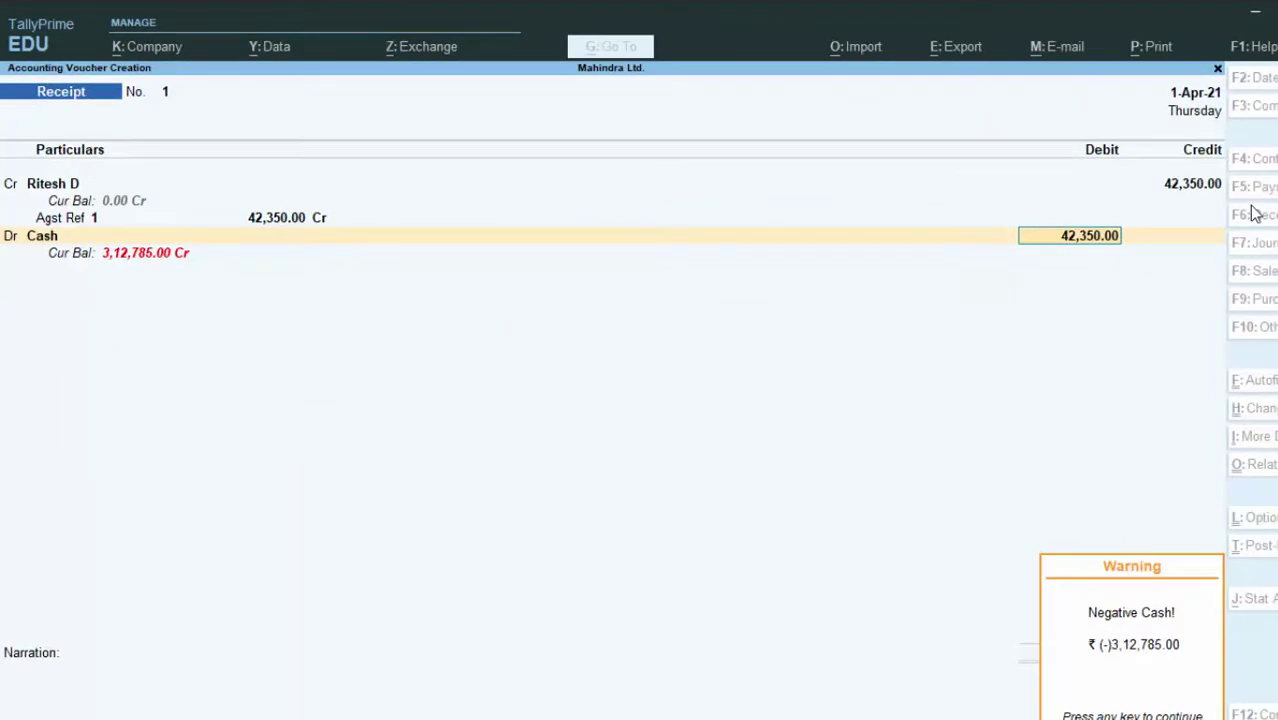
pyautogui.press('Return')
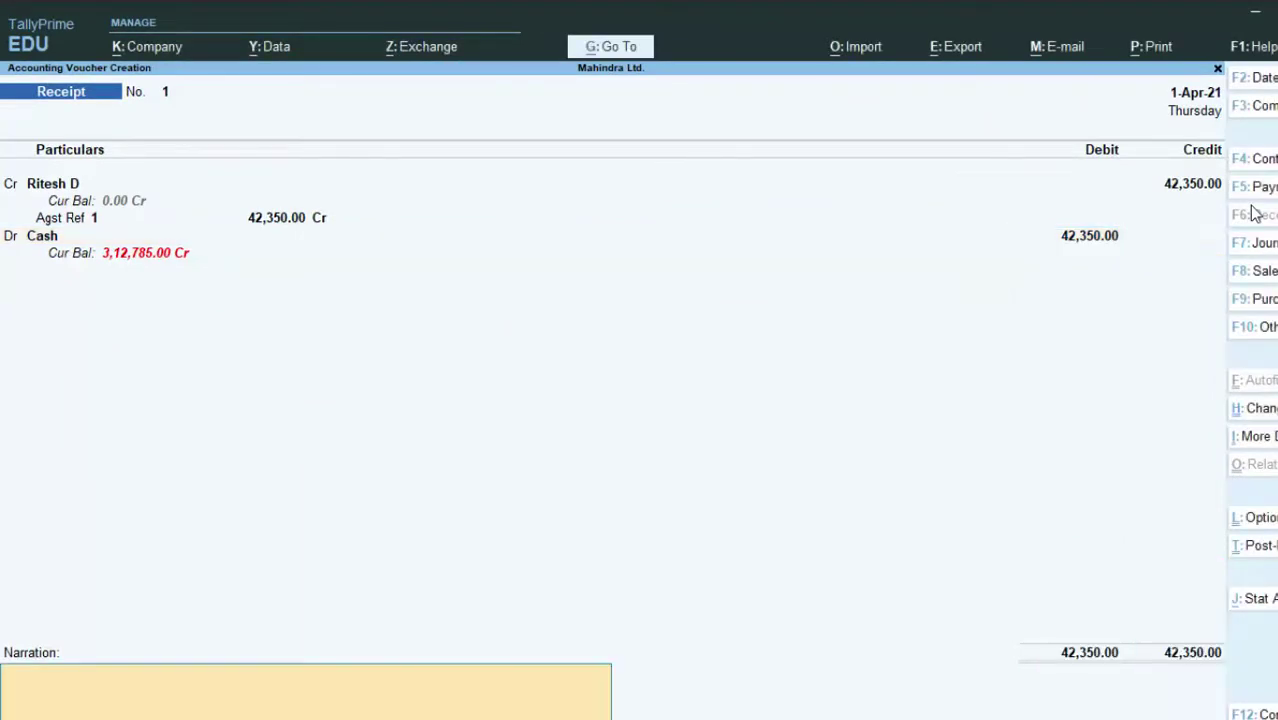
pyautogui.press('Return')
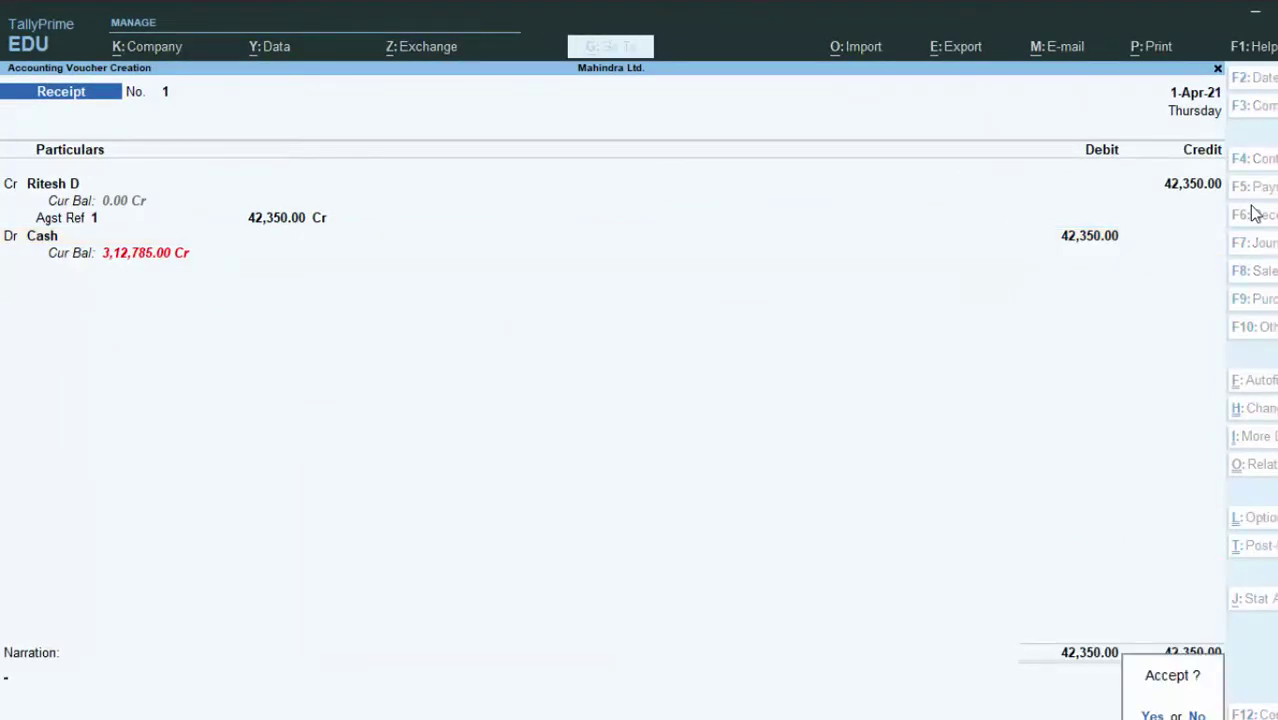
pyautogui.press('Return')
pyautogui.press('Escape')
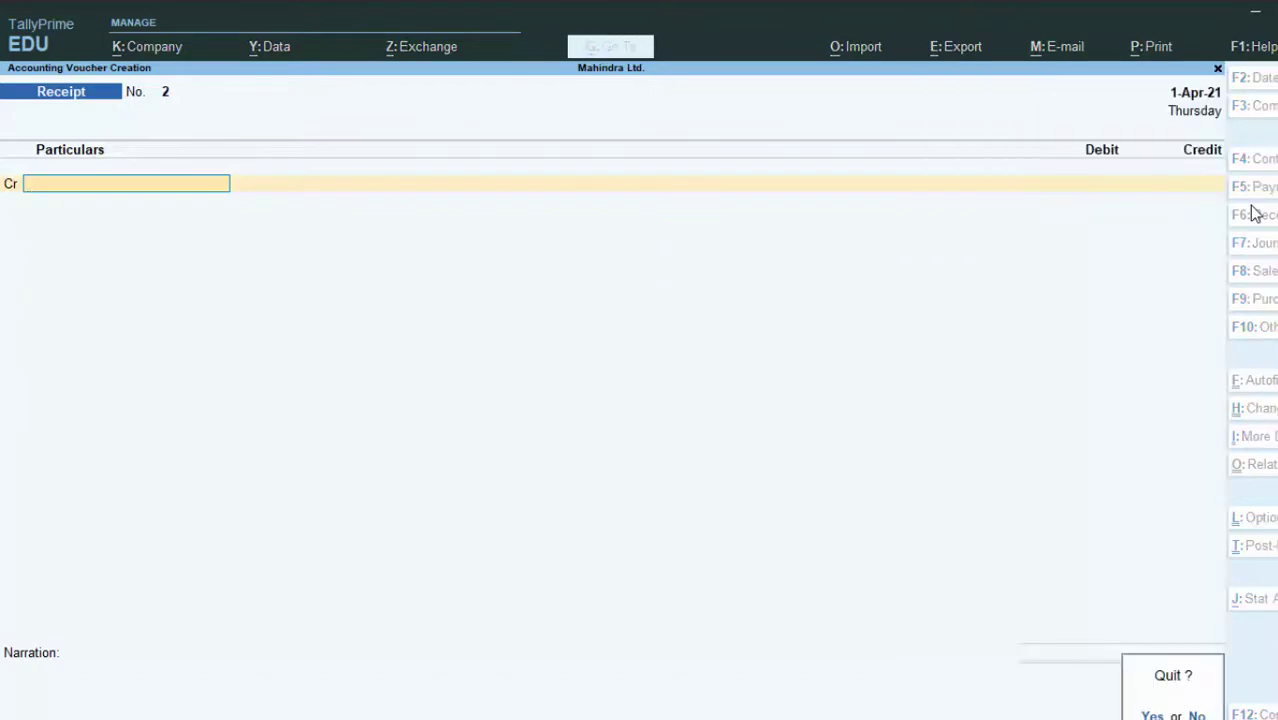
pyautogui.press('y')
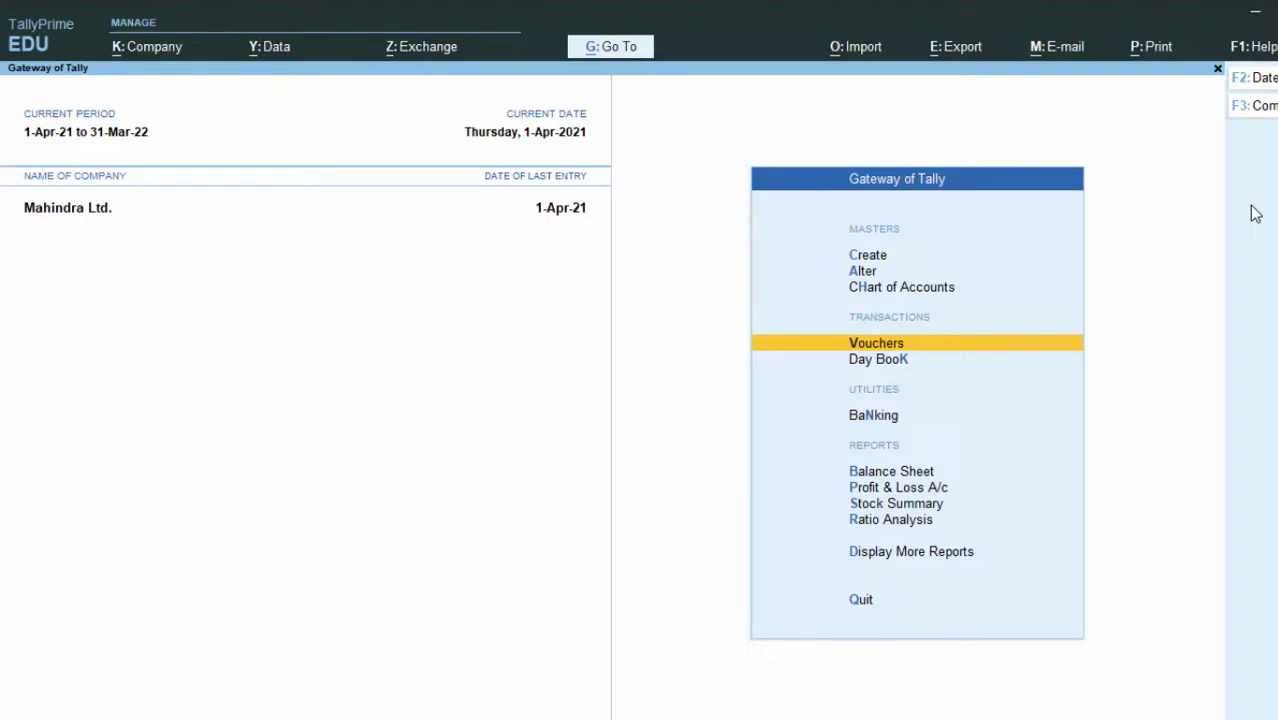
# - Start a Sales voucher for Cash with Regular GST registration, the buyer's GSTIN, and Uttar Pradesh supply
pyautogui.press('Return')
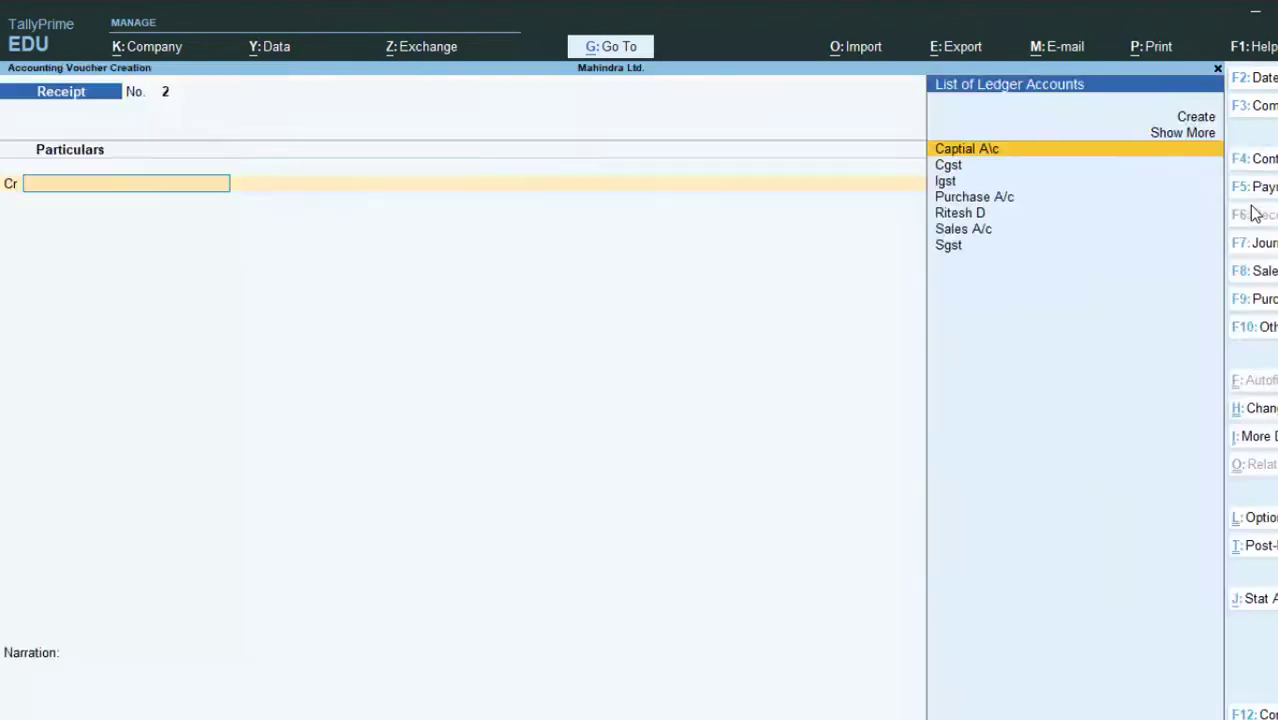
pyautogui.click(1263, 276)
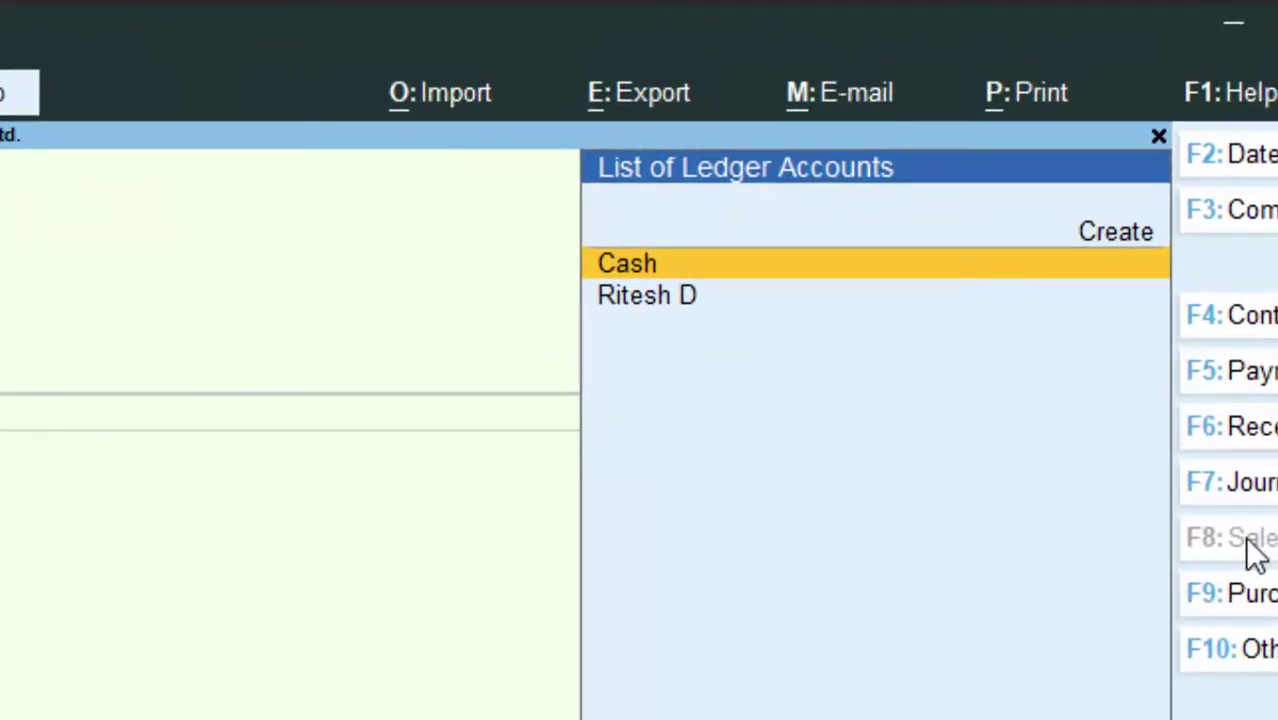
pyautogui.press('Return')
pyautogui.press('Return')
pyautogui.press('Return')
pyautogui.press('Return')
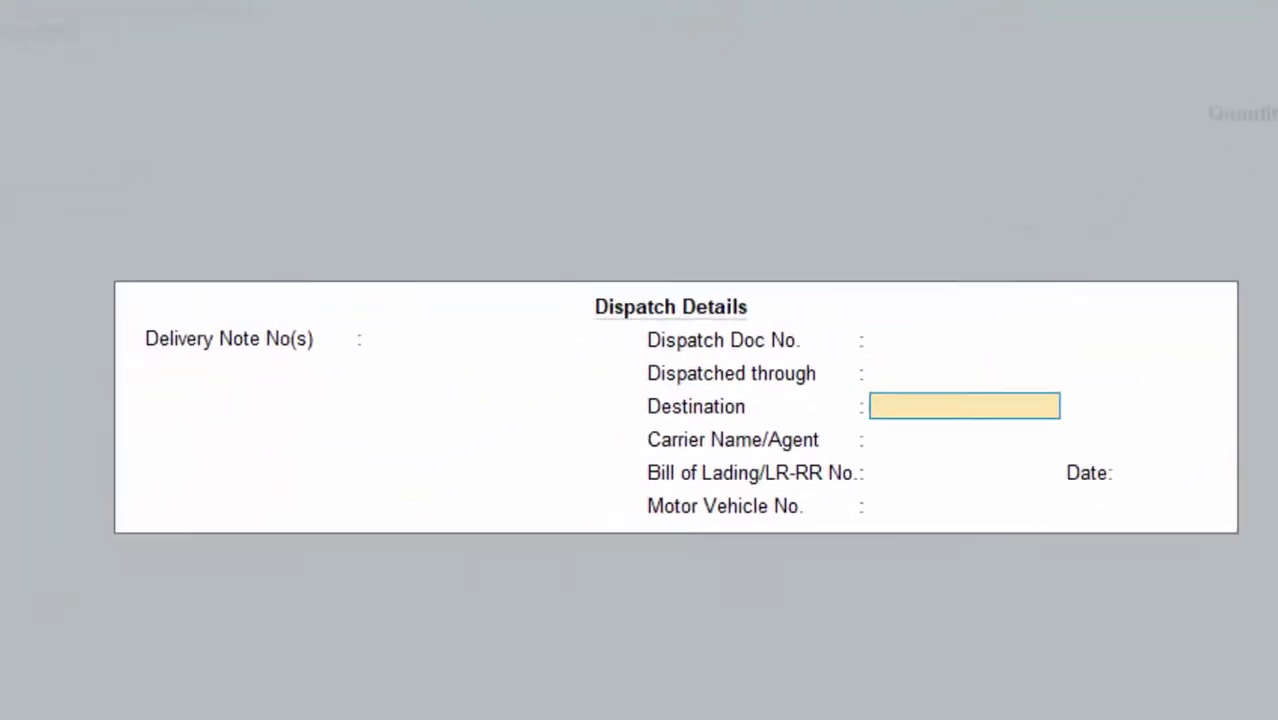
pyautogui.press('Return')
pyautogui.press('Return')
pyautogui.press('Return')
pyautogui.press('Return')
pyautogui.press('Return')
pyautogui.press('Return')
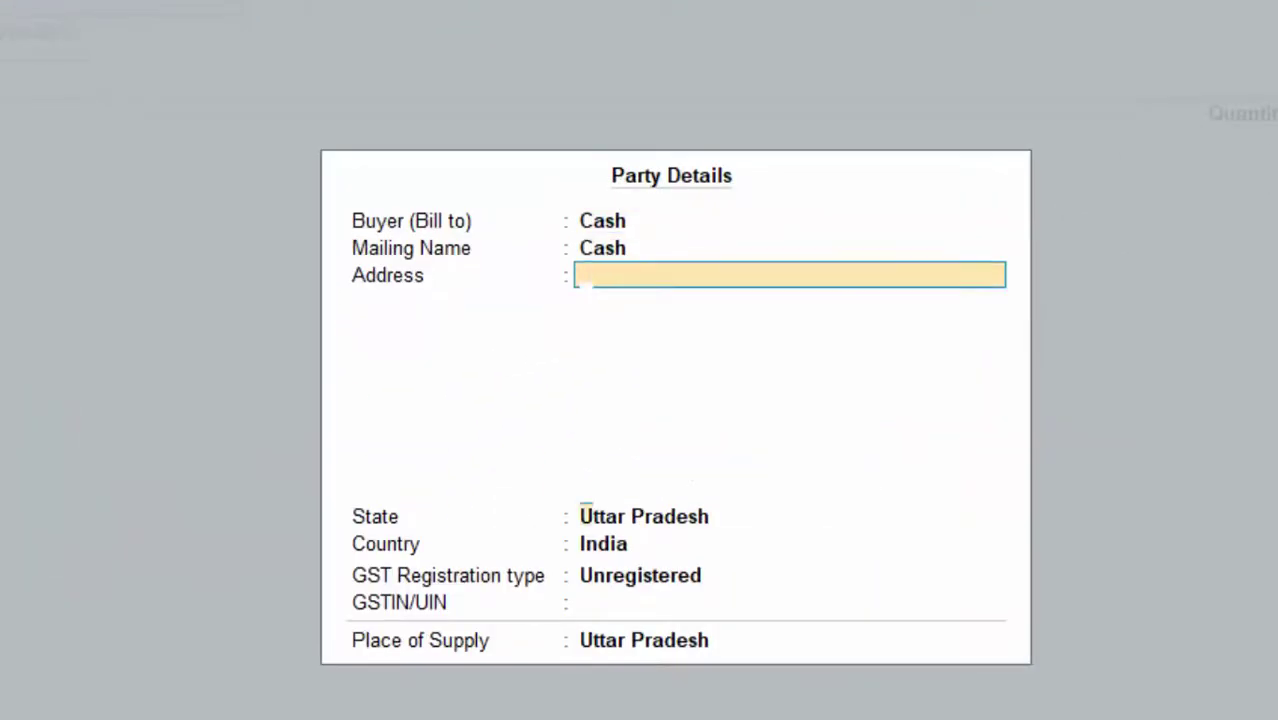
pyautogui.press('Return')
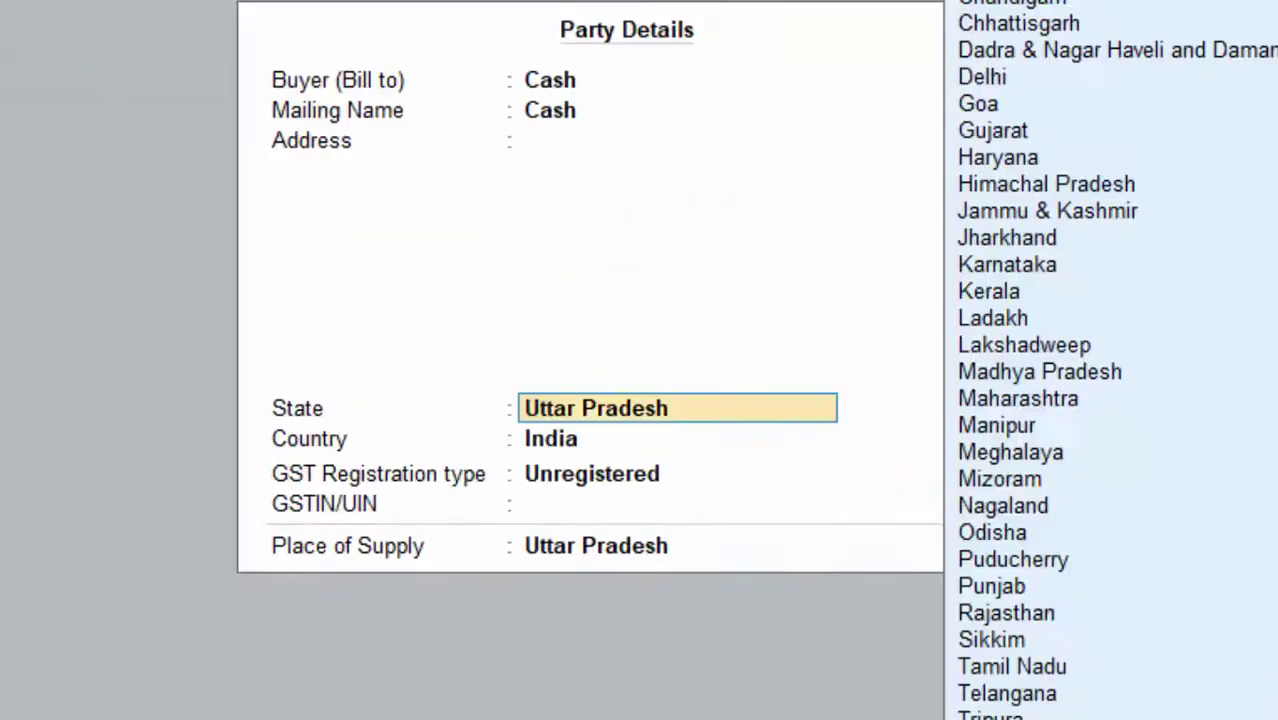
pyautogui.press('Return')
pyautogui.press('Up')
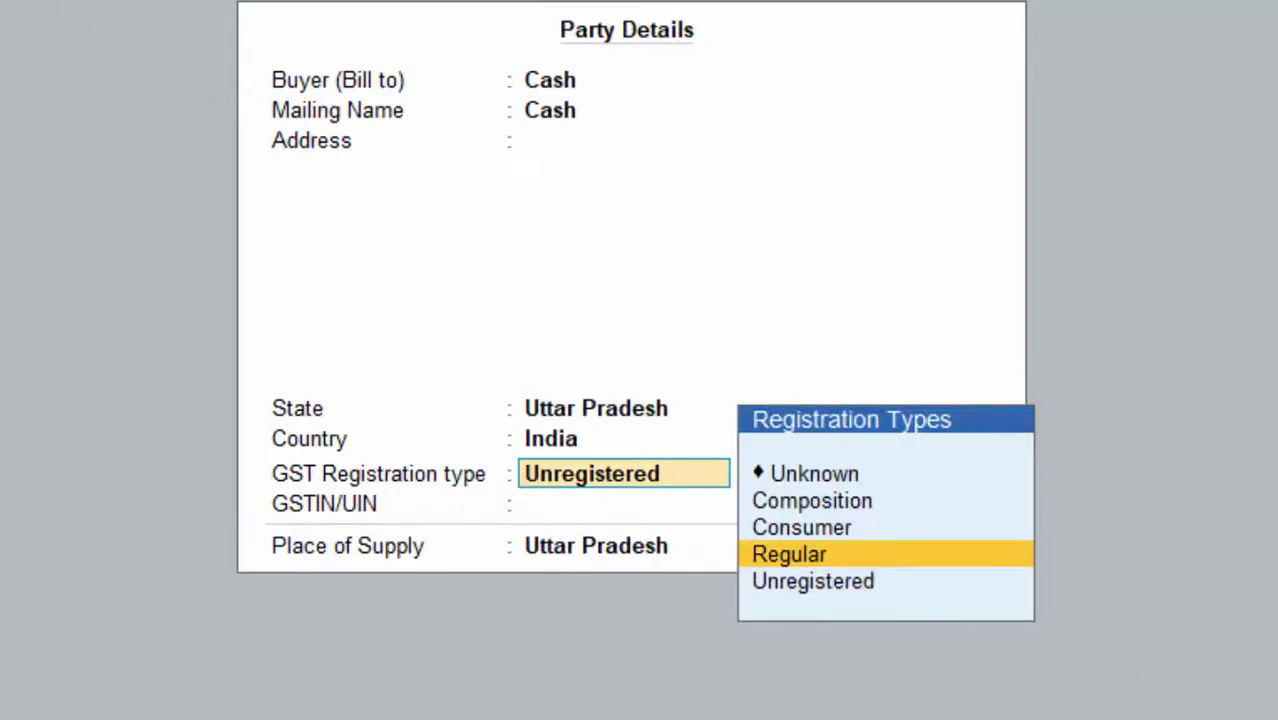
pyautogui.press('Return')
pyautogui.write('FGHJ')
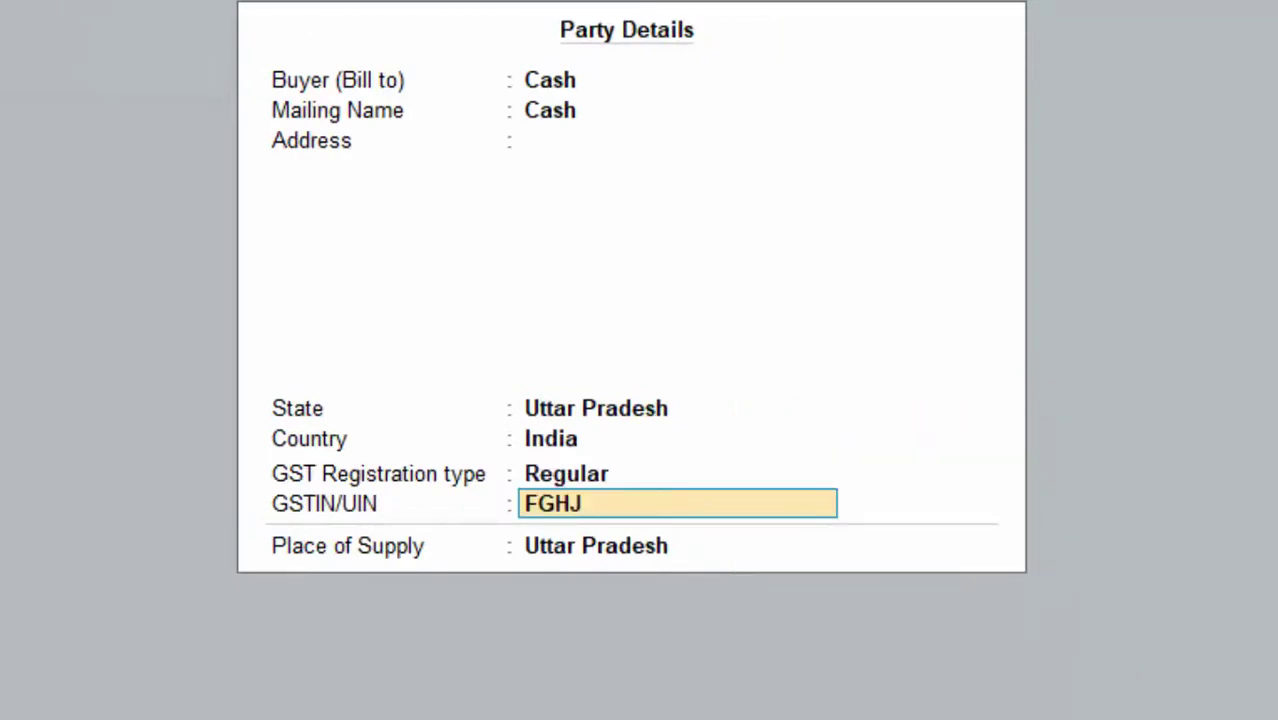
pyautogui.write('KUYT567')
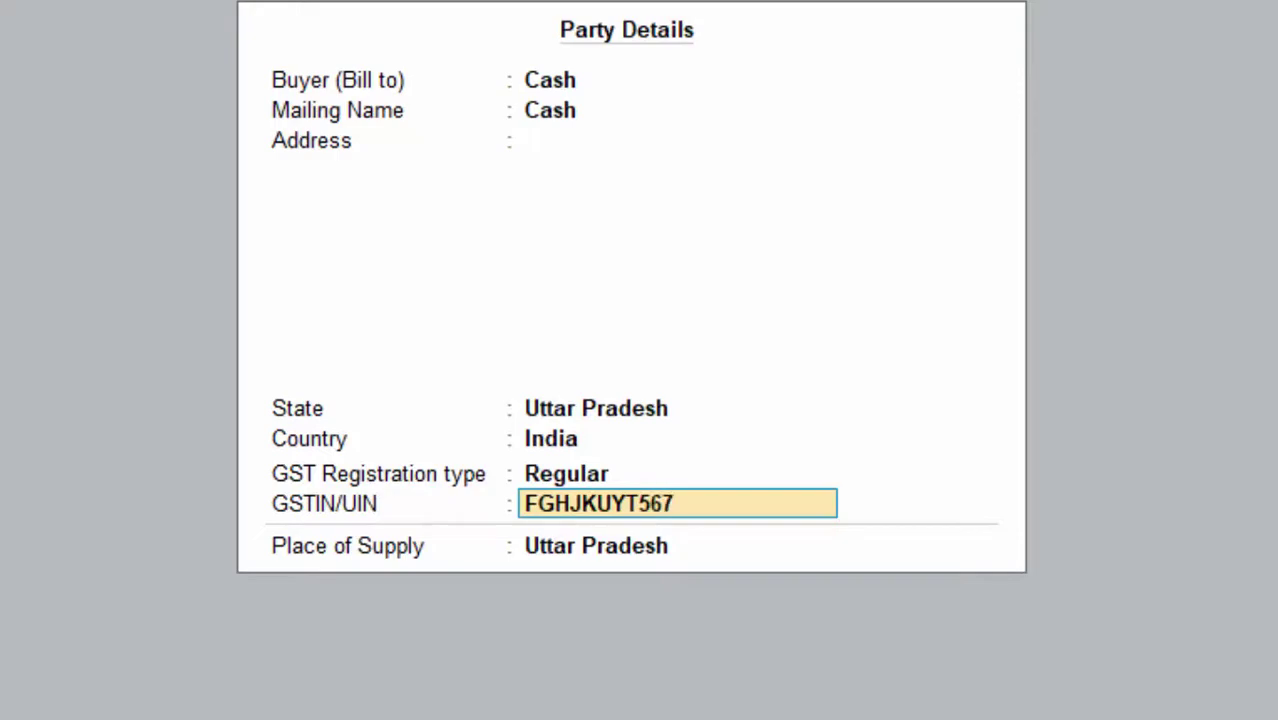
pyautogui.write('8H')
pyautogui.press('Return')
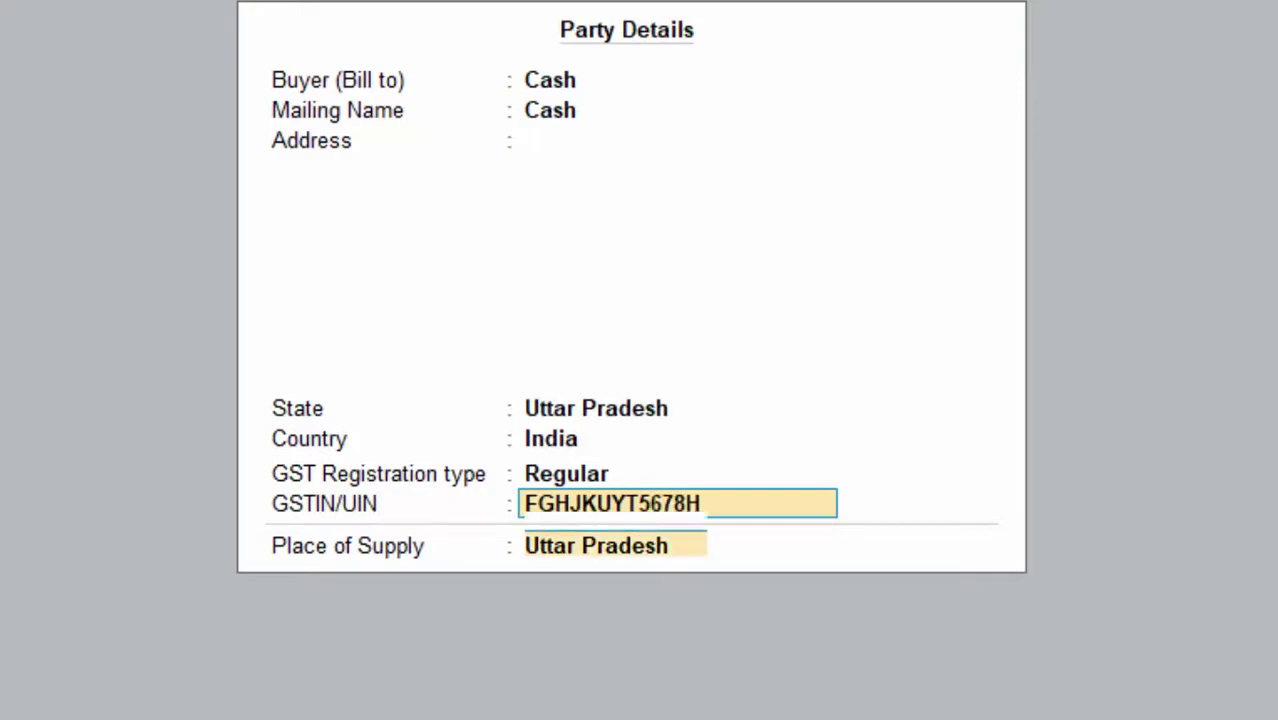
pyautogui.press('Return')
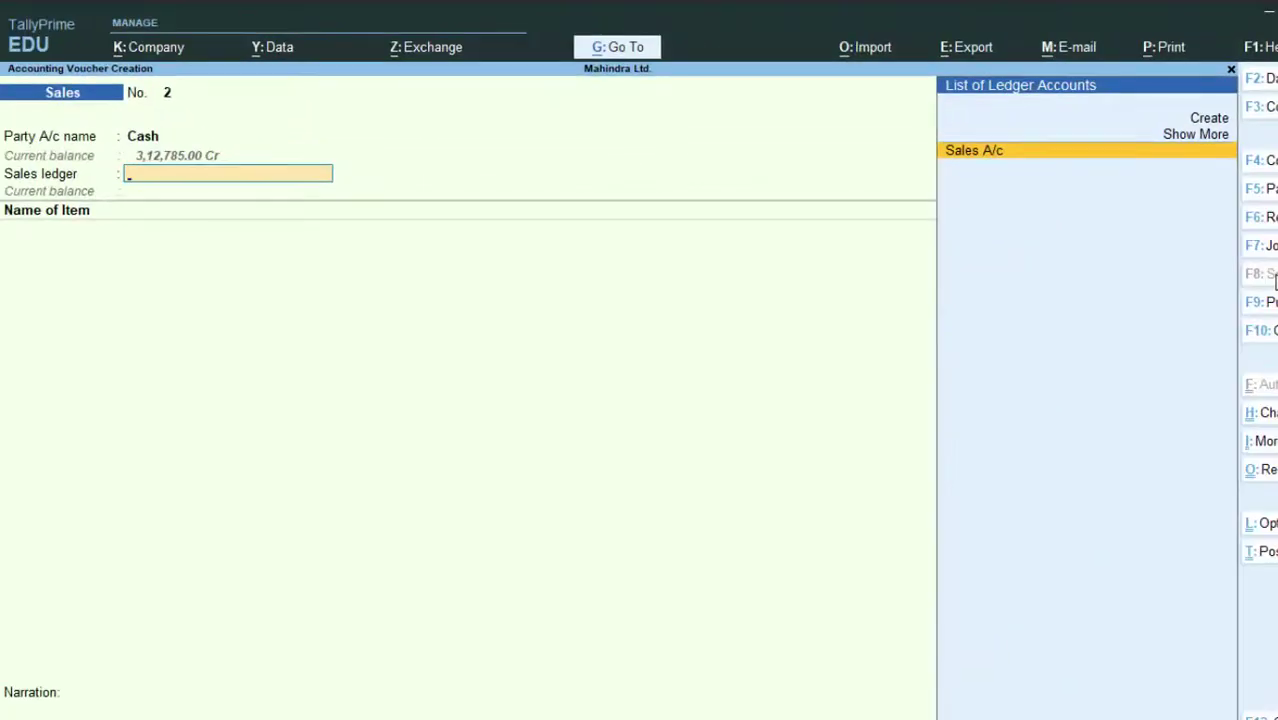
# - Choose Sales A/c and add Keyboard, 7 nos at the default 700.00 rate
pyautogui.press('Return')
pyautogui.write('K')
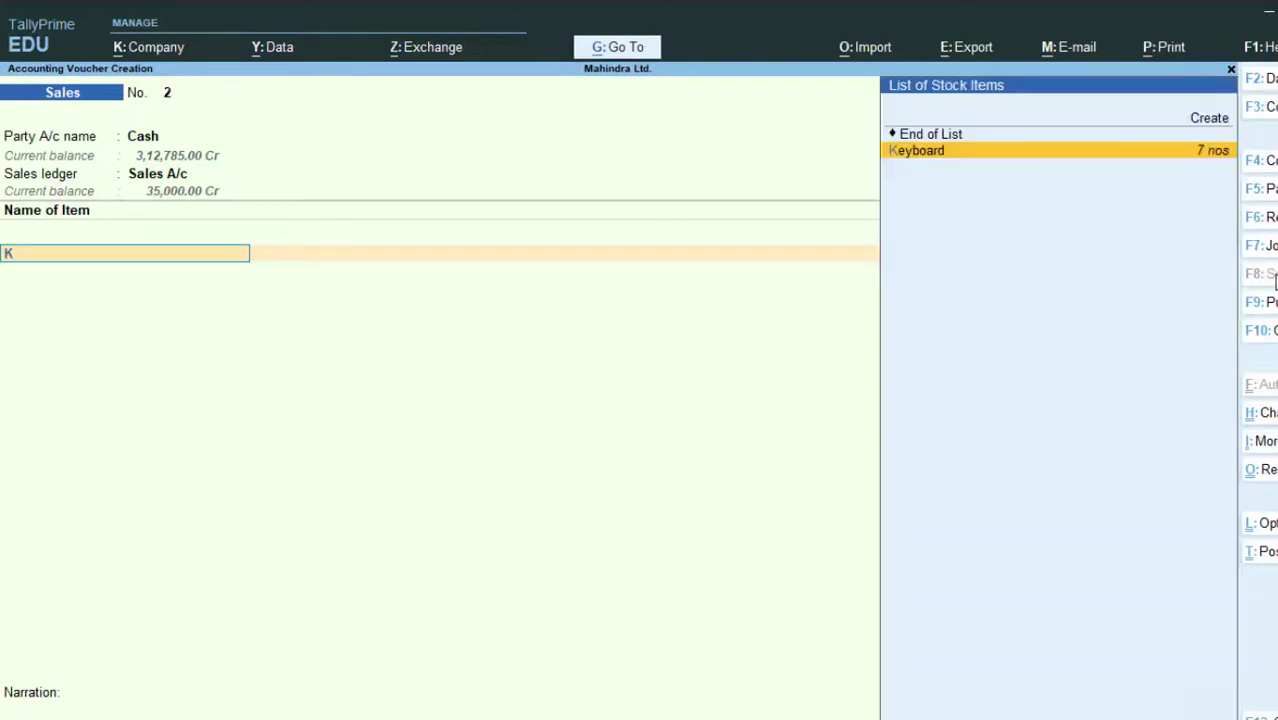
pyautogui.press('Return')
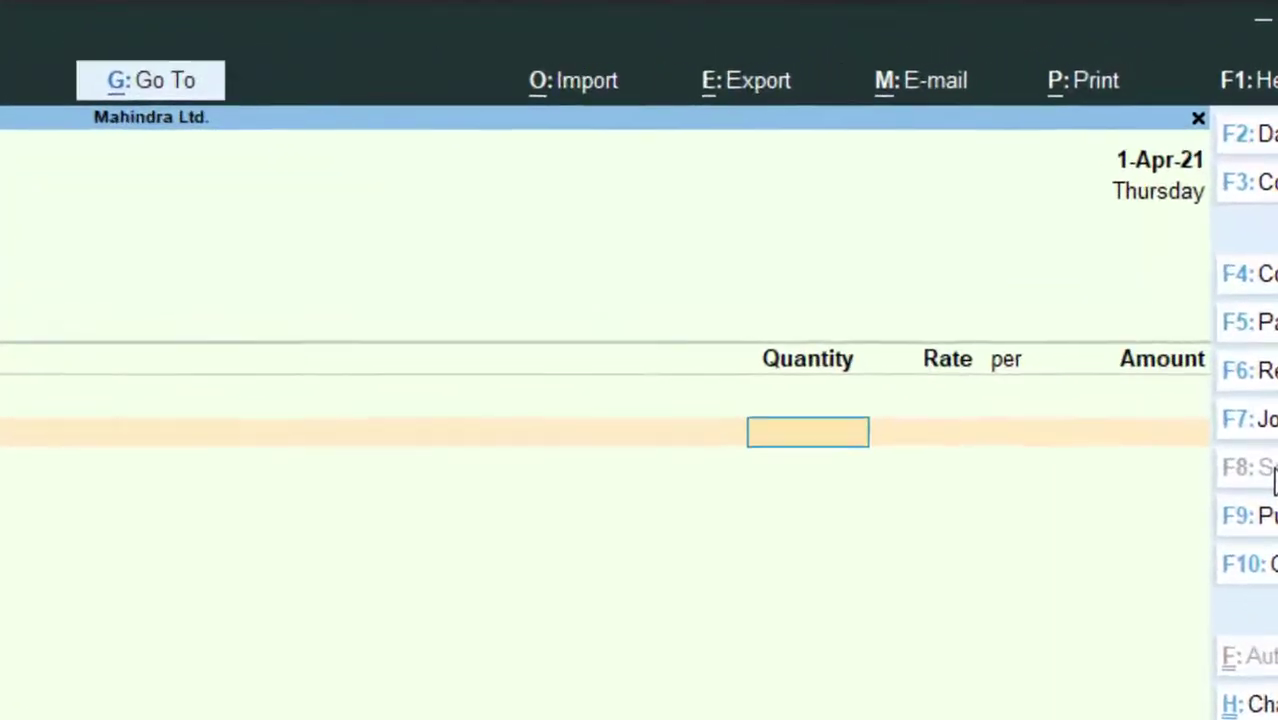
pyautogui.write('7')
pyautogui.press('Return')
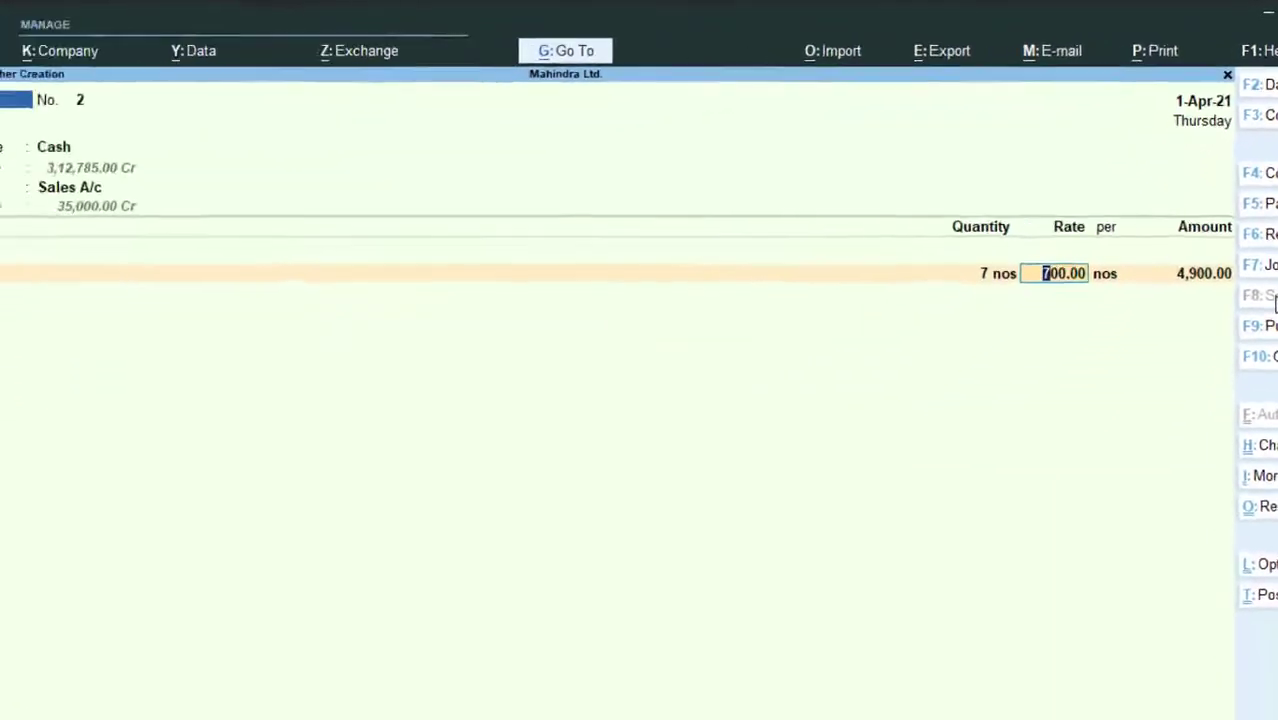
pyautogui.press('Return')
# - Add Cgst and Sgst of 514.50 each and save Sales voucher No. 2
pyautogui.press('Return')
pyautogui.press('Return')
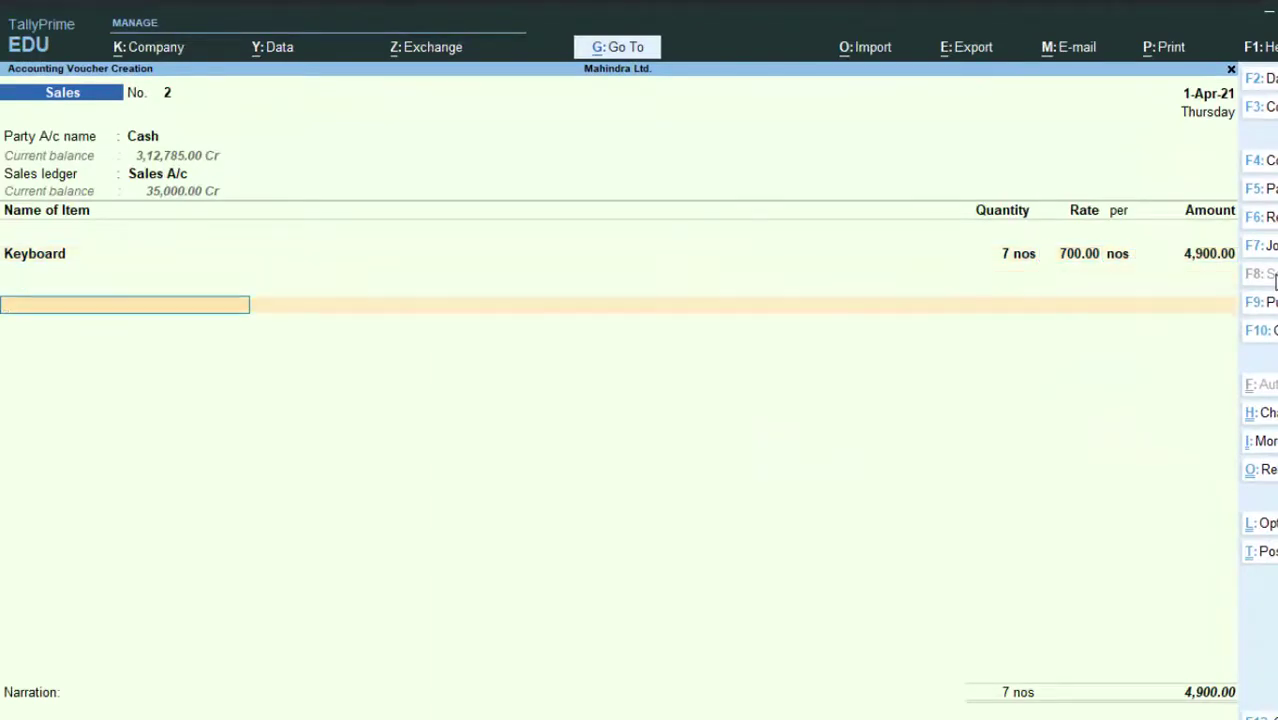
pyautogui.write('C')
pyautogui.press('Return')
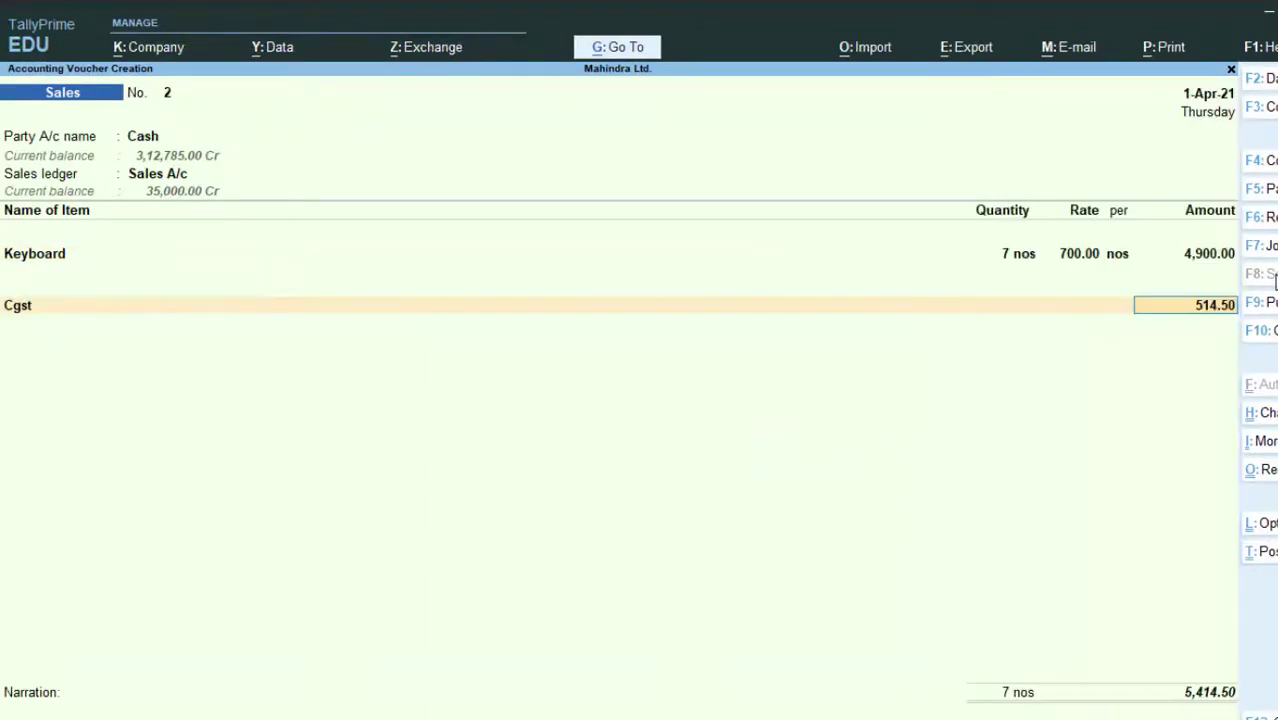
pyautogui.press('Return')
pyautogui.press('Return')
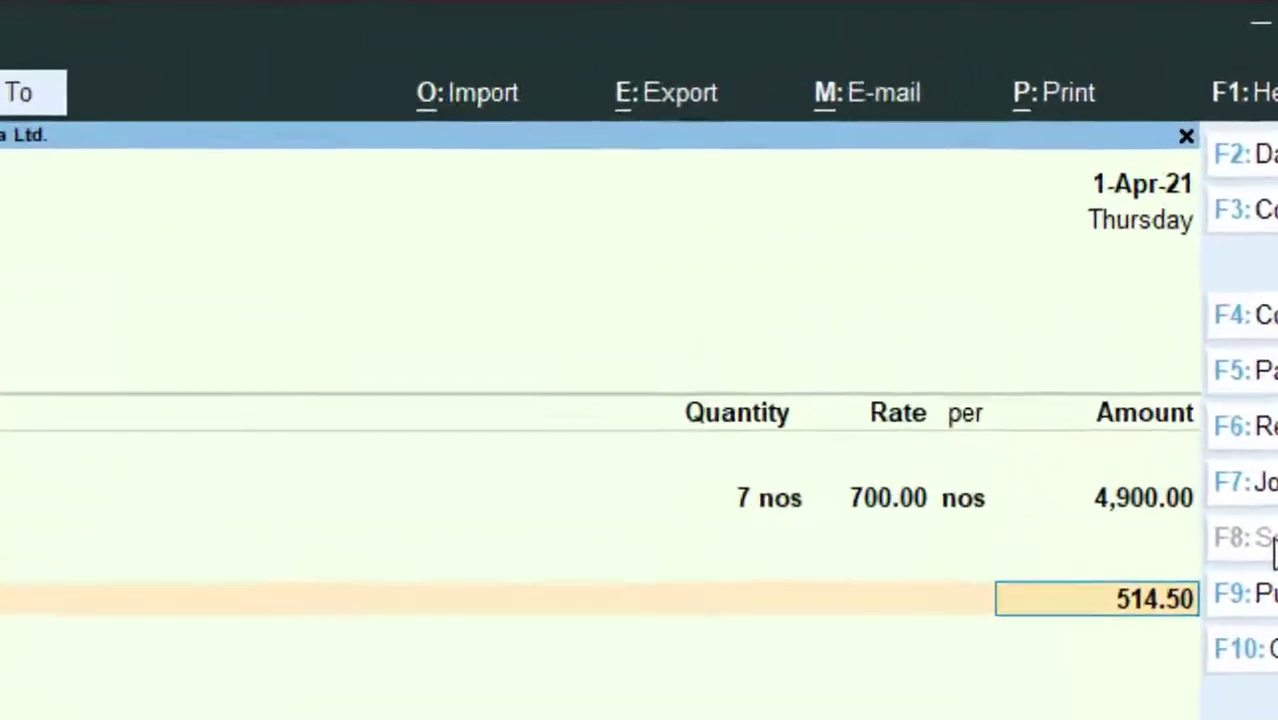
pyautogui.press('Return')
pyautogui.write('S')
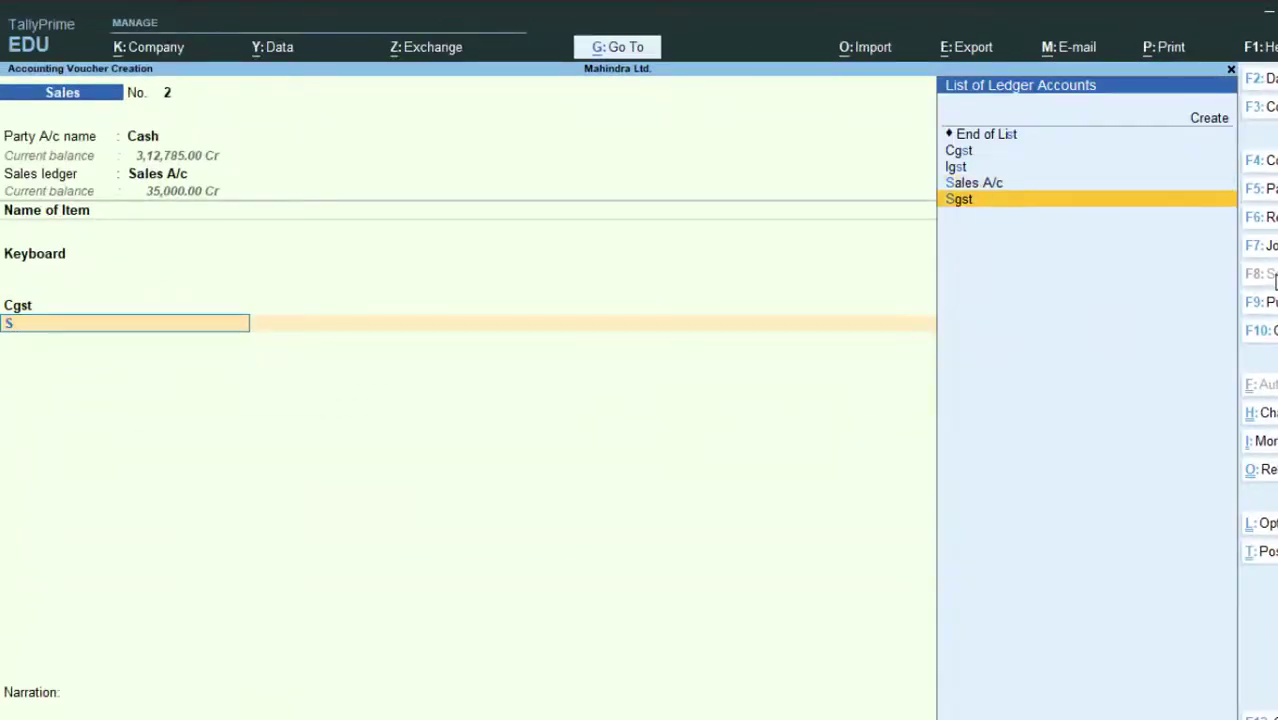
pyautogui.press('Return')
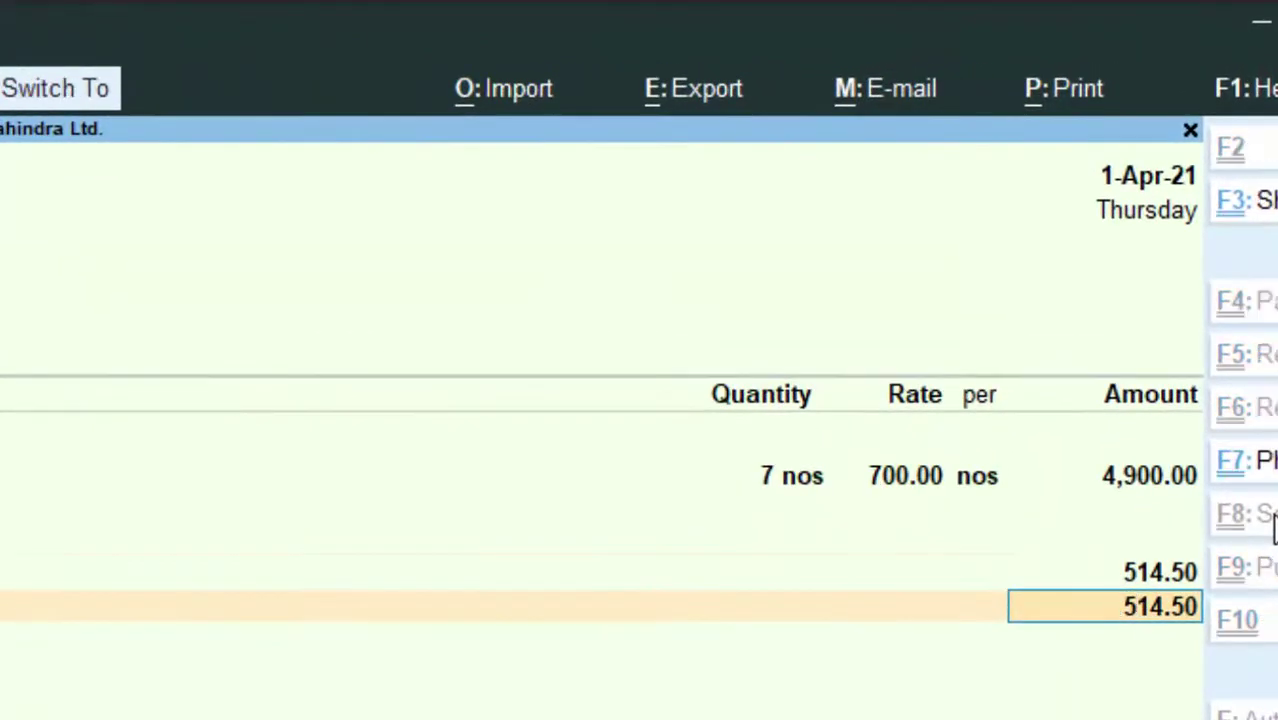
pyautogui.hotkey('ctrl', 'a')
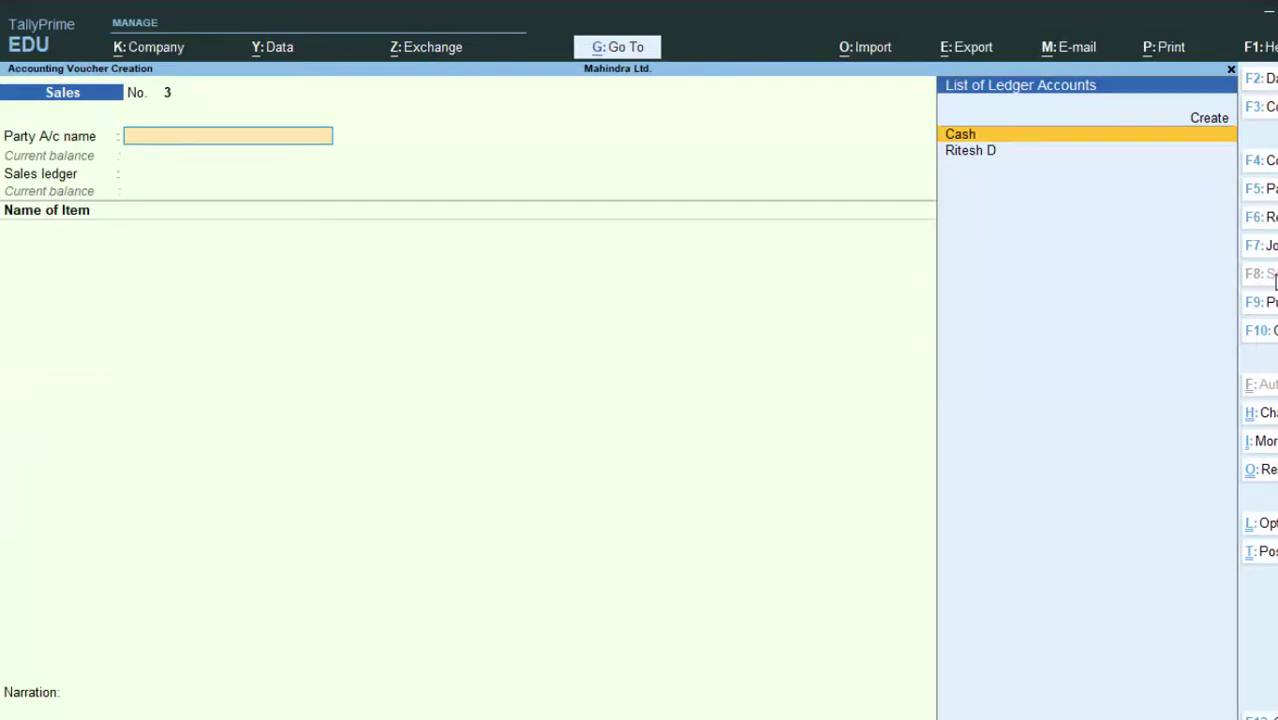
# - Discard the empty Sales voucher No. 3 and begin Receipt voucher No. 2 with F6
pyautogui.press('Escape')
pyautogui.press('Return')
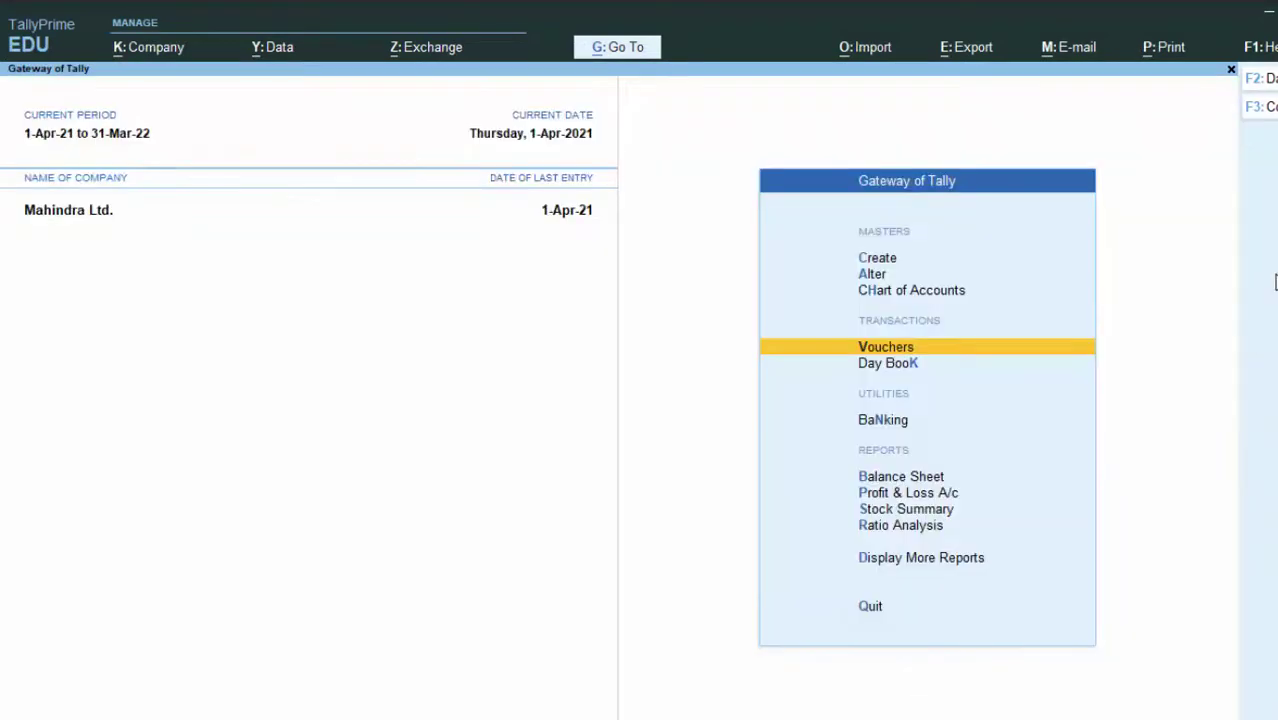
pyautogui.press('Return')
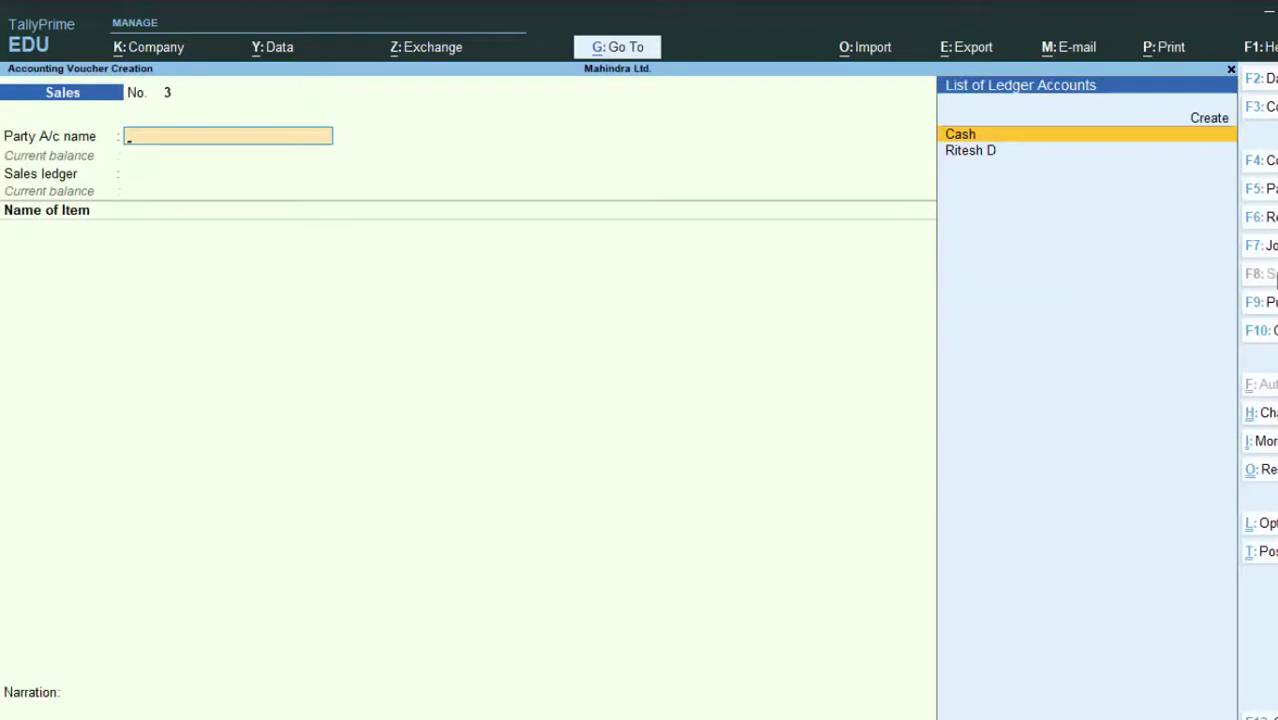
pyautogui.press('F6')
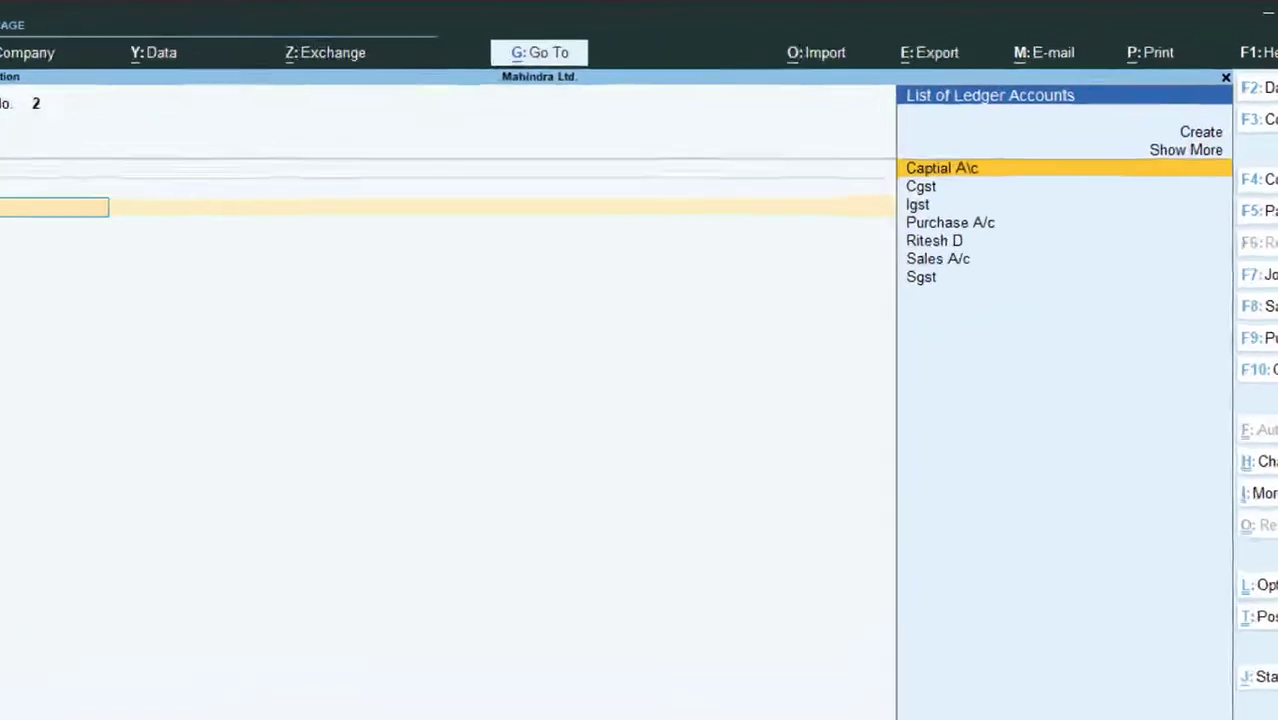